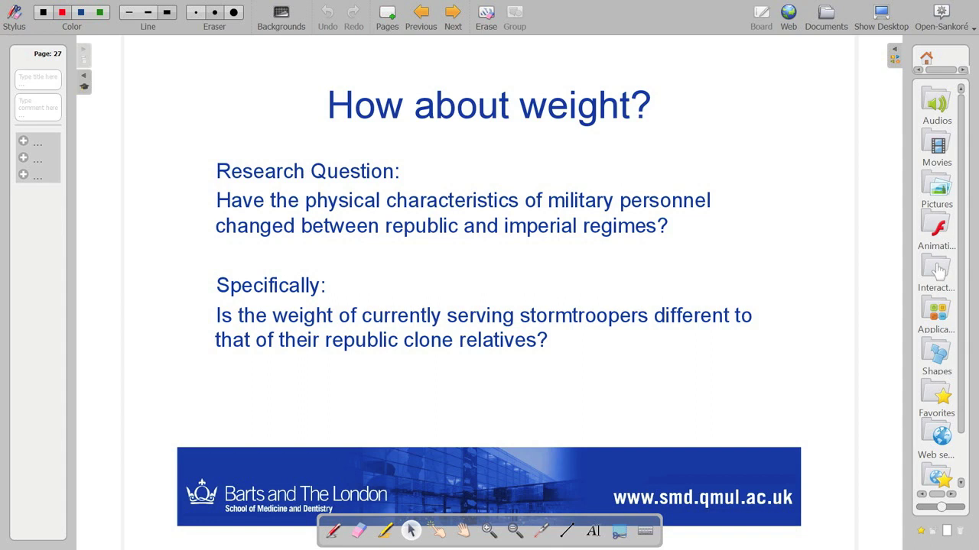
Advance the board to page 28, the Weighty Hypothesis null-hypothesis slide
{"action": "key", "text": "Page_Down"}
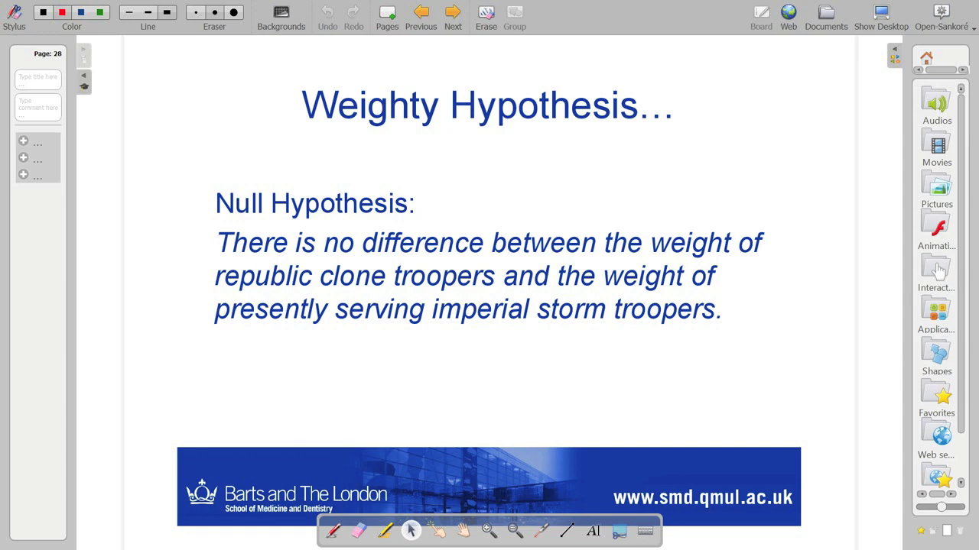
Go to the page 29 exercise slide, then switch to trooper_characteristics.sav in SPSS
{"action": "key", "text": "Page_Down"}
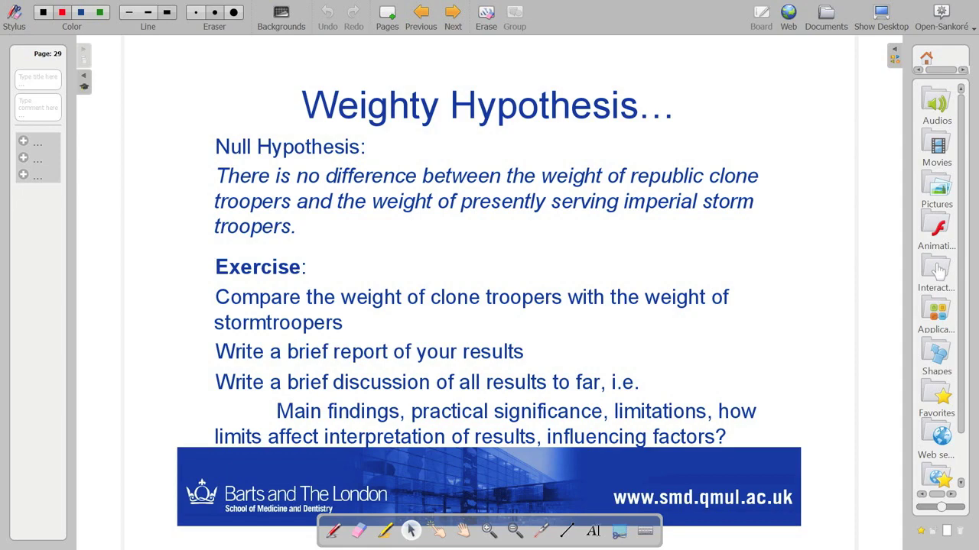
{"action": "left_click", "coordinate": [880, 16]}
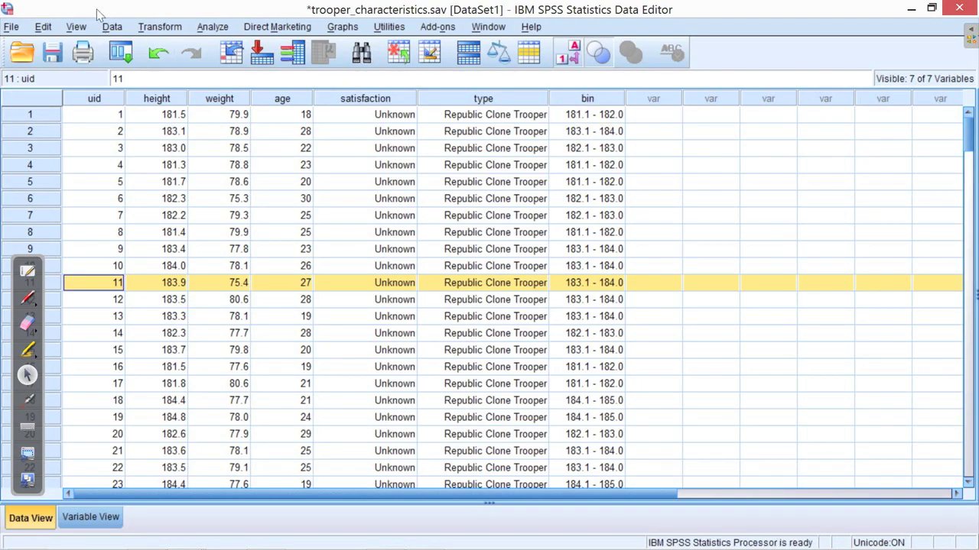
Start Visual Binning with Weight in kg as the variable to bin
{"action": "left_click", "coordinate": [160, 27]}
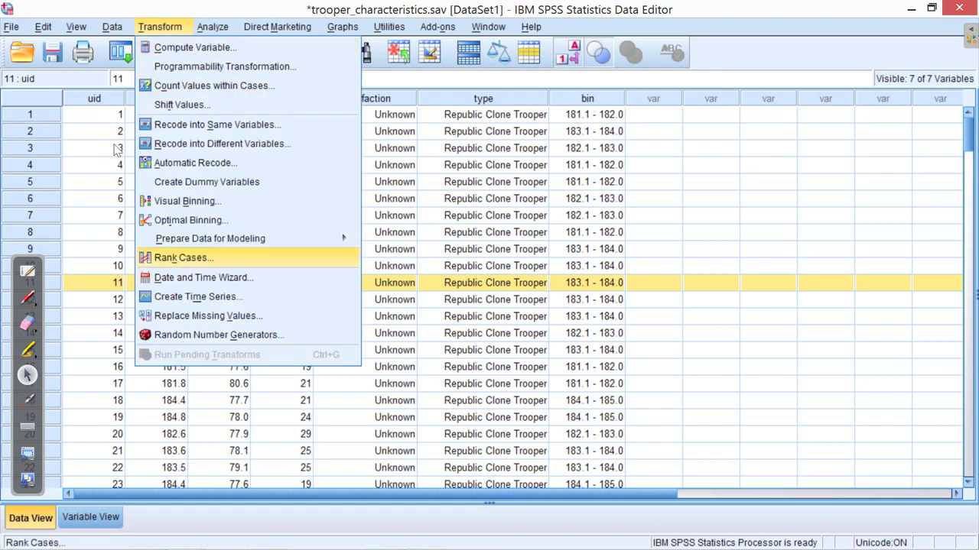
{"action": "left_click", "coordinate": [200, 199]}
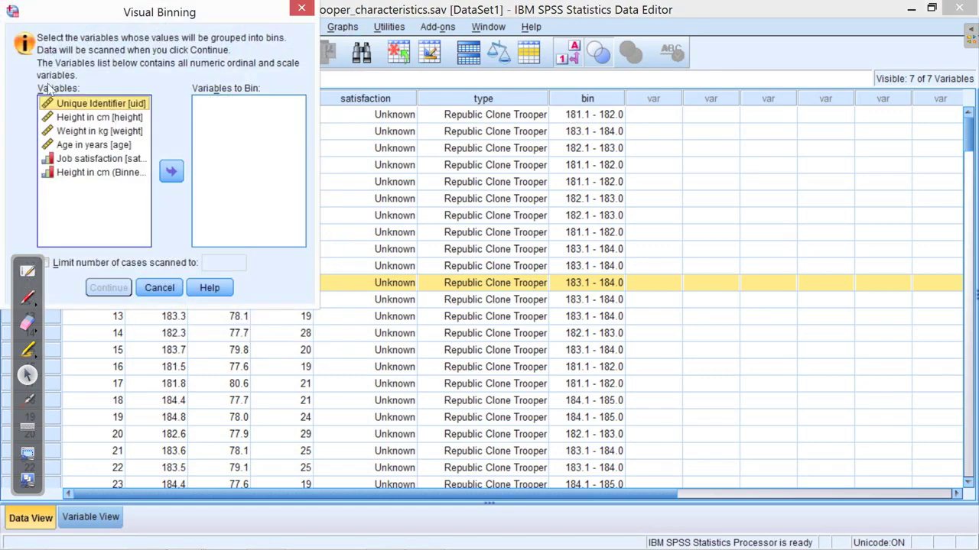
{"action": "left_click", "coordinate": [114, 130]}
{"action": "double_click", "coordinate": [115, 128]}
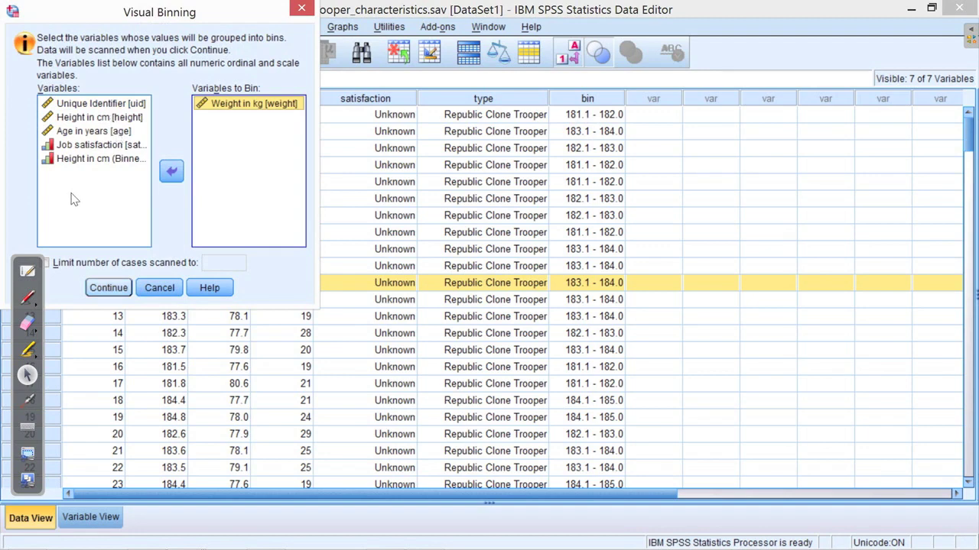
{"action": "key", "text": "Return"}
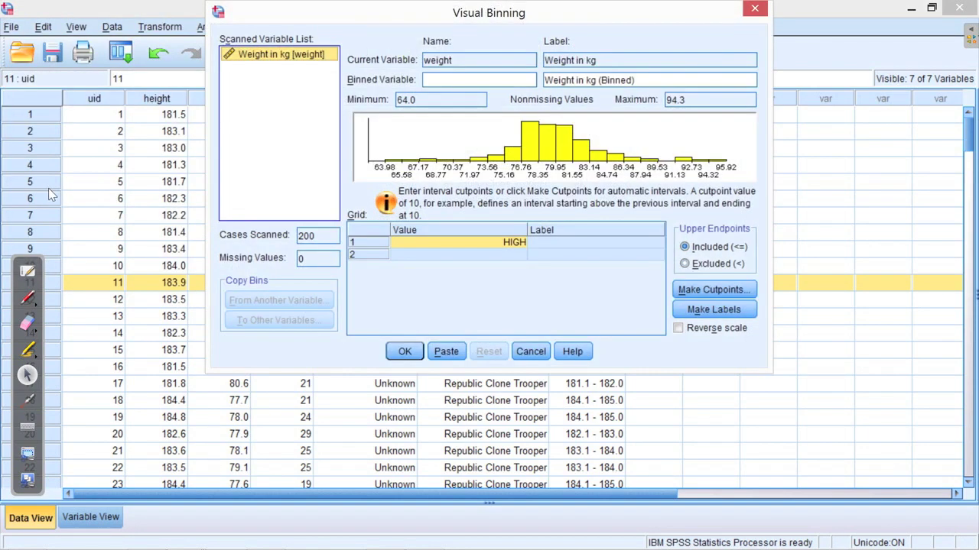
Name the new binned variable weightBins
{"action": "left_click", "coordinate": [306, 50]}
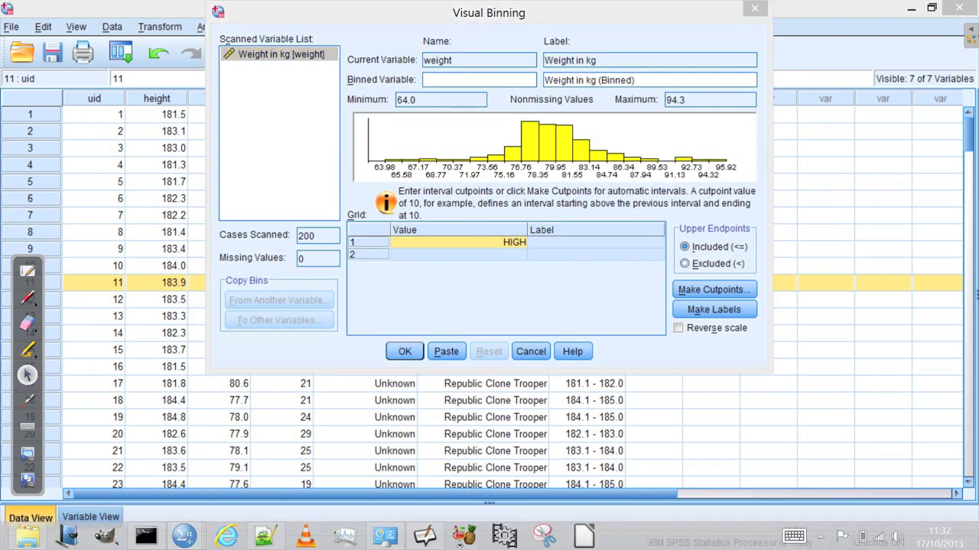
{"action": "left_click", "coordinate": [794, 536]}
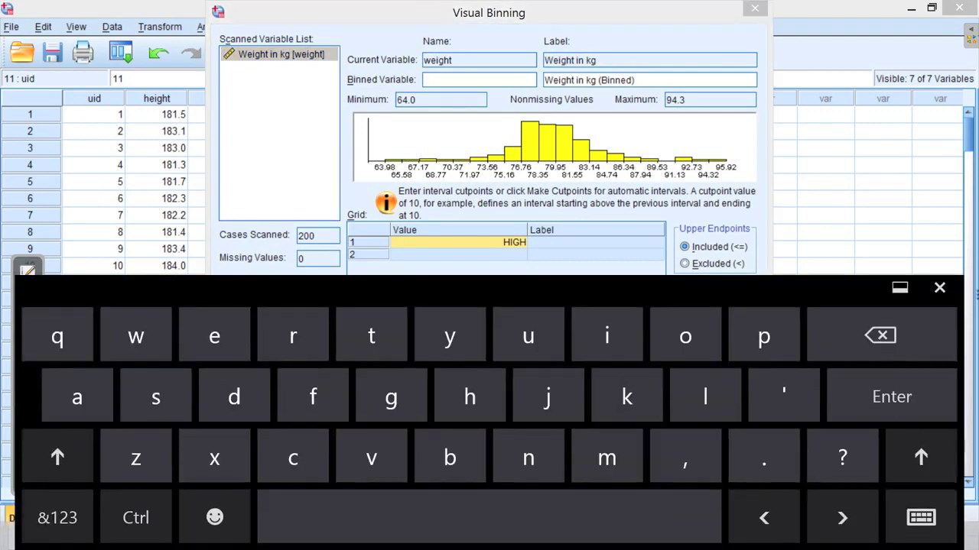
{"action": "left_click", "coordinate": [289, 54]}
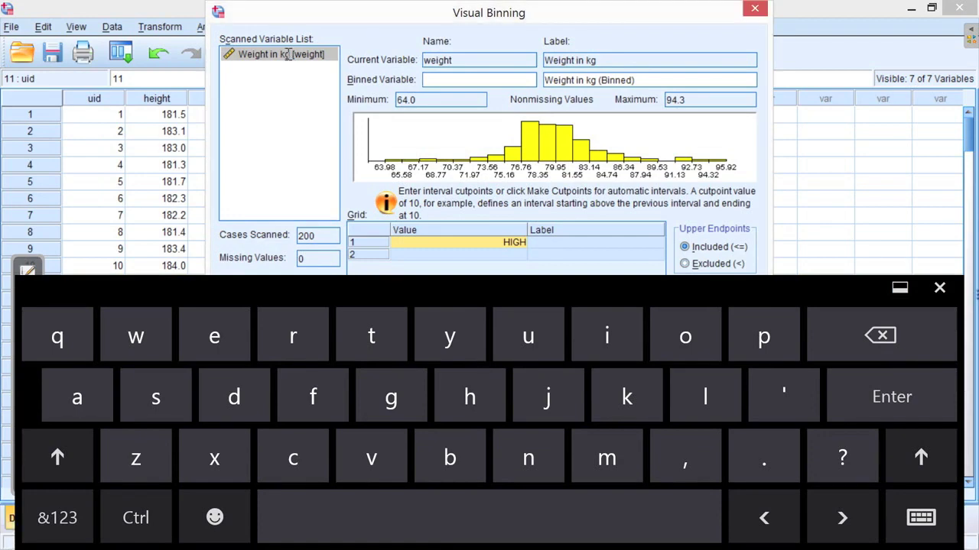
{"action": "type", "text": "weightBins"}
{"action": "left_click", "coordinate": [940, 287]}
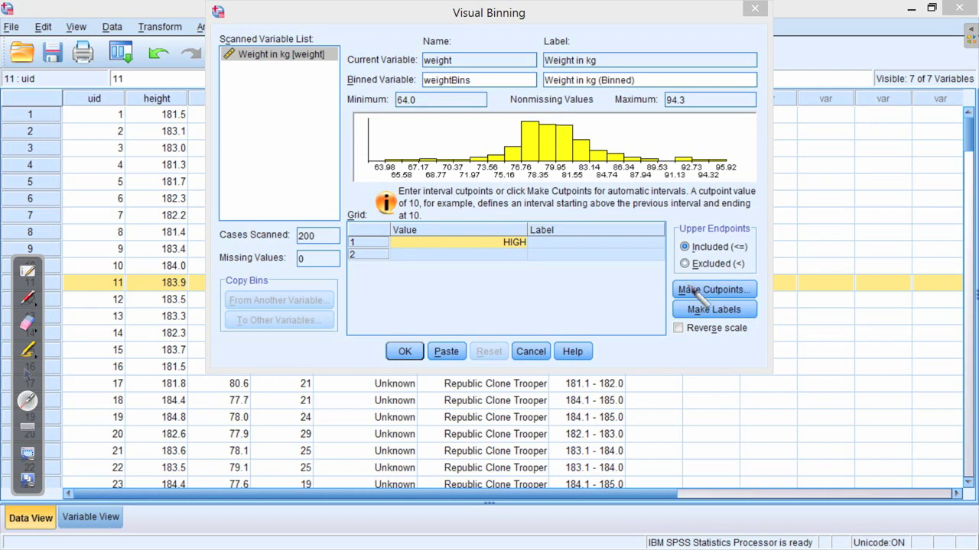
In Make Cutpoints, enter first cutpoint 64, 10 cutpoints and width 3
{"action": "left_click", "coordinate": [27, 375]}
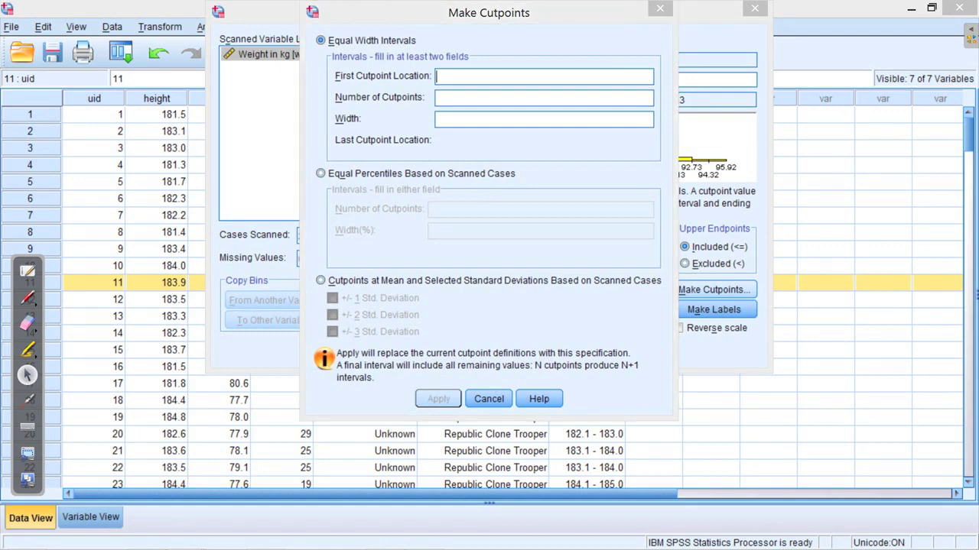
{"action": "left_click", "coordinate": [794, 535]}
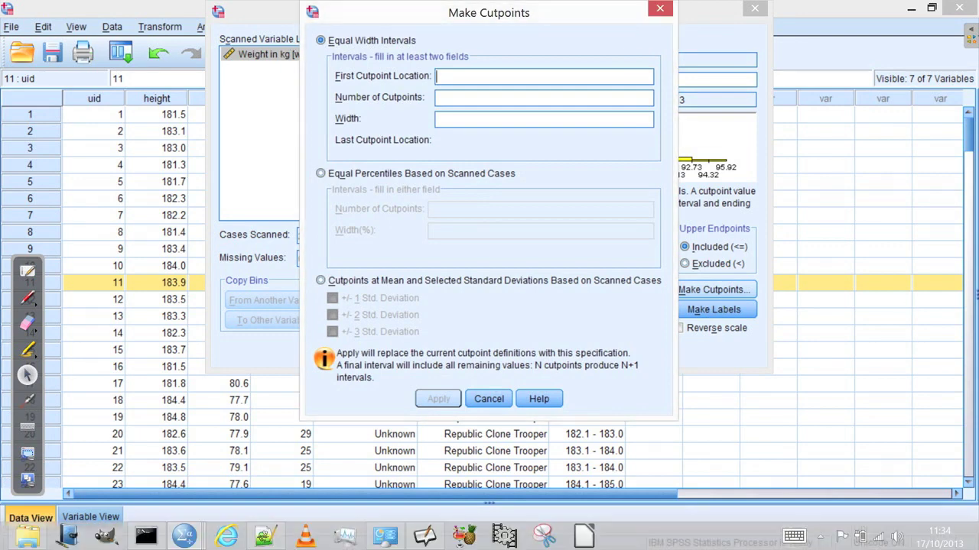
{"action": "left_click", "coordinate": [57, 518]}
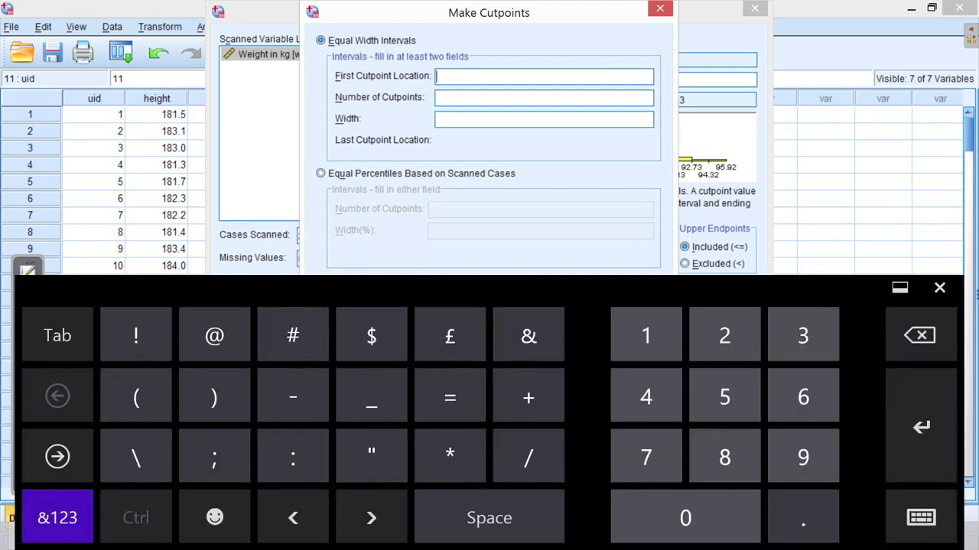
{"action": "type", "text": "64"}
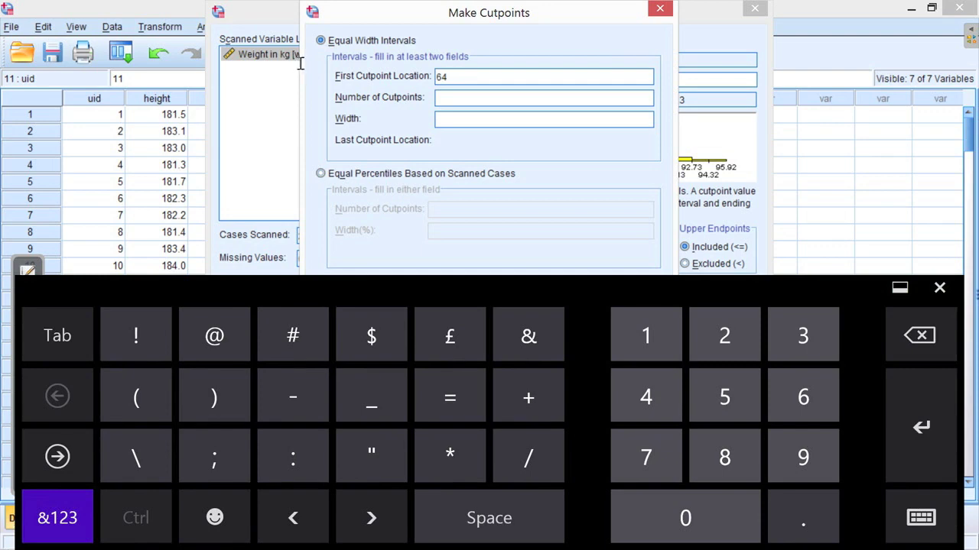
{"action": "key", "text": "Tab"}
{"action": "type", "text": "10"}
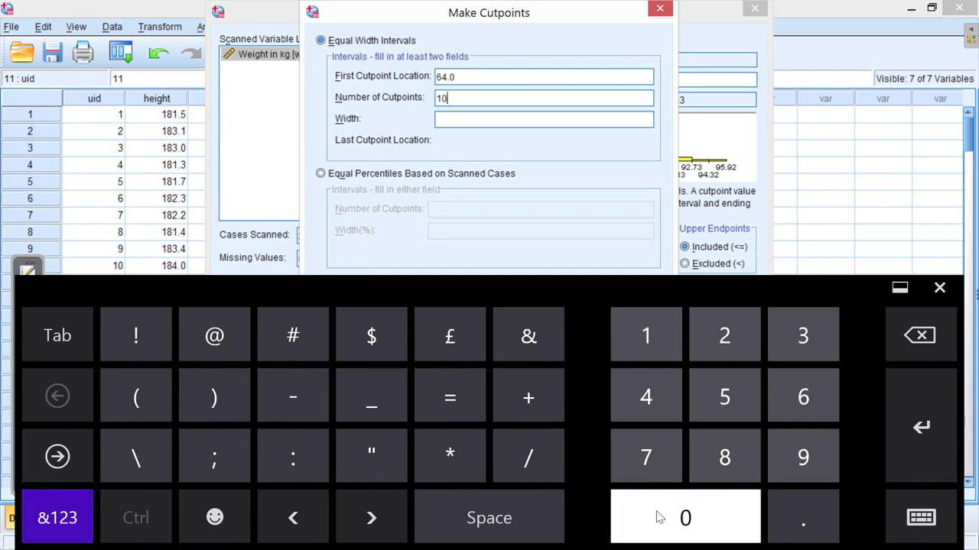
{"action": "key", "text": "Tab"}
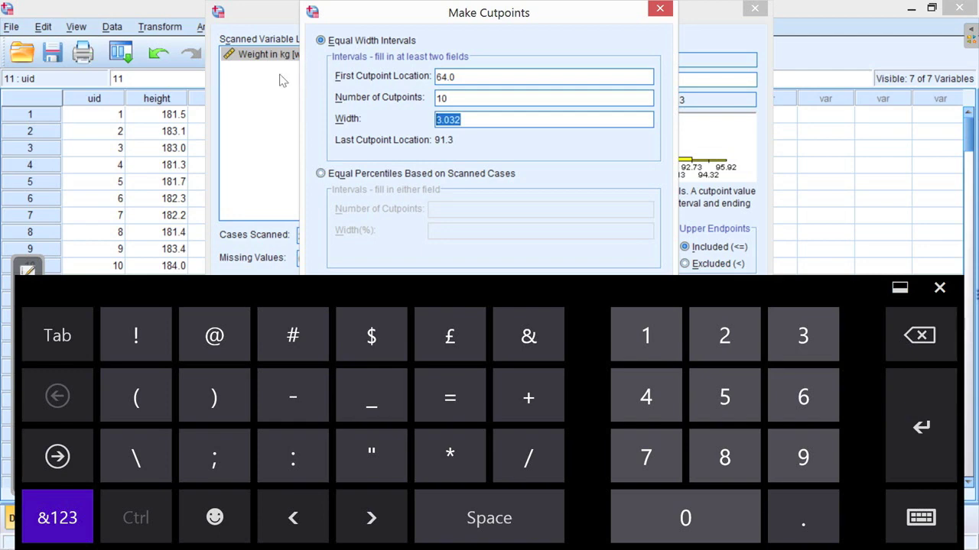
{"action": "type", "text": "3"}
Correct the number of cutpoints to 12
{"action": "key", "text": "shift+Tab"}
{"action": "type", "text": "11"}
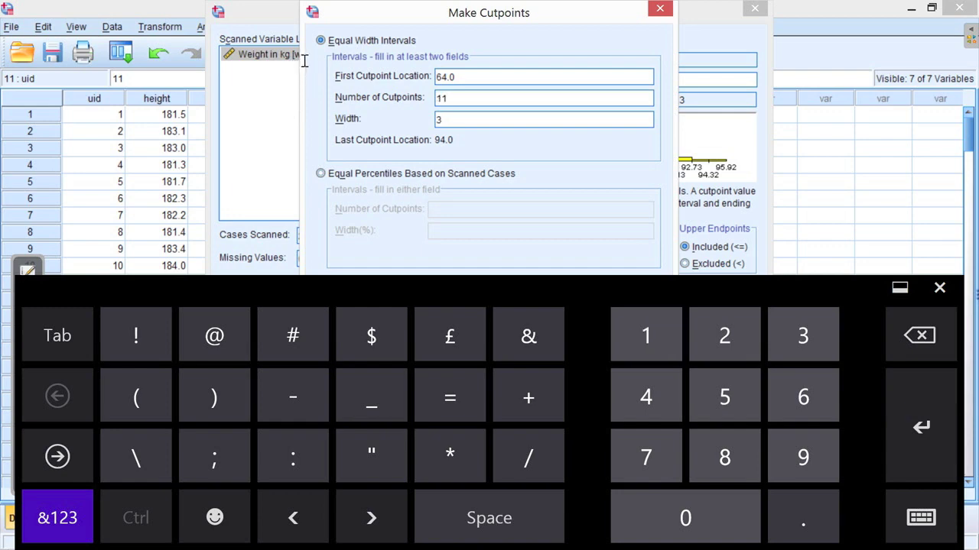
{"action": "key", "text": "ctrl+a"}
{"action": "type", "text": "12"}
{"action": "left_click", "coordinate": [940, 287]}
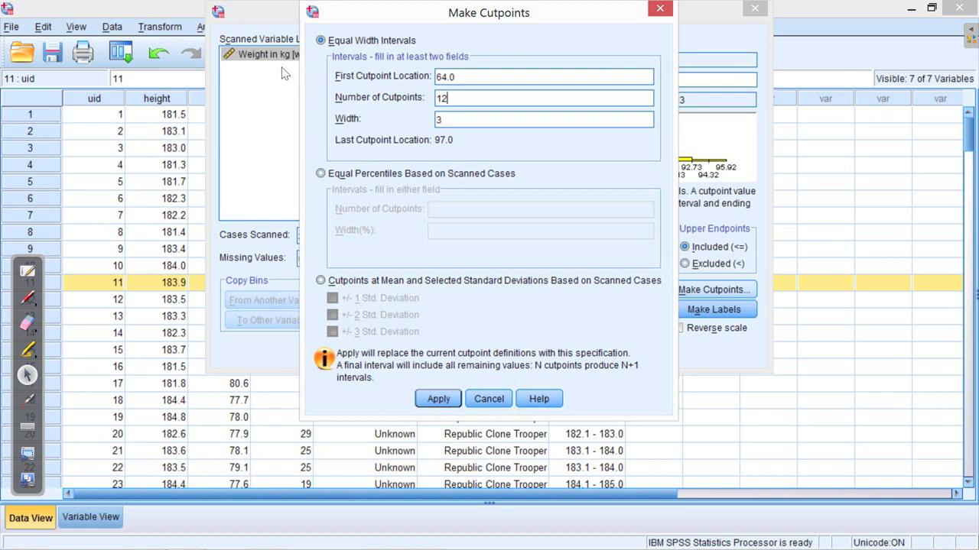
{"action": "key", "text": "Tab"}
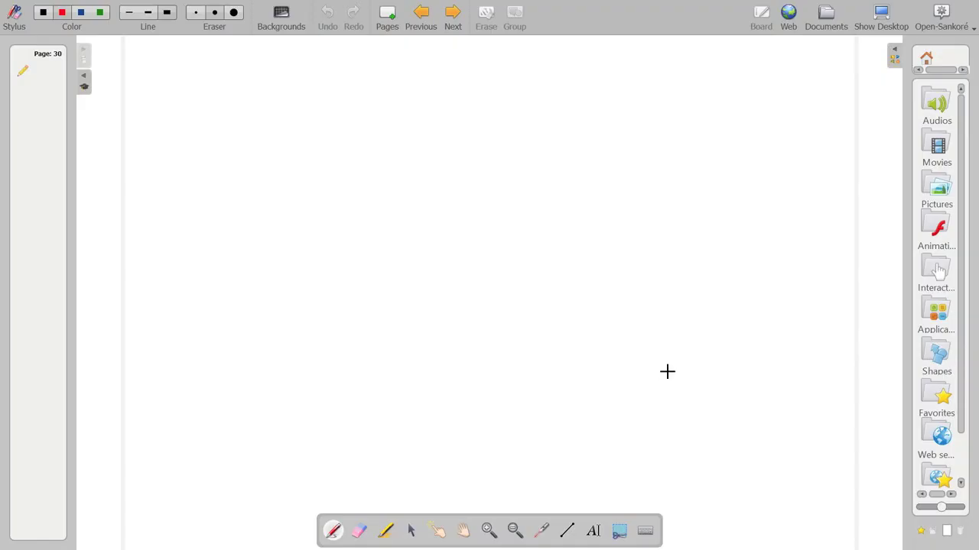
Sketch chart axes labelled count and weight, with the weight axis running 64 to 96
{"action": "mouse_move", "coordinate": [666, 370]}
{"action": "left_mouse_down"}
{"action": "mouse_move", "coordinate": [330, 369]}
{"action": "mouse_move", "coordinate": [263, 124]}
{"action": "left_mouse_up"}
{"action": "mouse_move", "coordinate": [169, 247]}
{"action": "left_mouse_down"}
{"action": "mouse_move", "coordinate": [172, 262]}
{"action": "mouse_move", "coordinate": [195, 211]}
{"action": "mouse_move", "coordinate": [225, 191]}
{"action": "left_mouse_up"}
{"action": "left_click_drag", "start_coordinate": [176, 132], "coordinate": [231, 196]}
{"action": "left_click_drag", "start_coordinate": [222, 161], "coordinate": [189, 173]}
{"action": "mouse_move", "coordinate": [406, 423]}
{"action": "left_mouse_down"}
{"action": "mouse_move", "coordinate": [439, 415]}
{"action": "mouse_move", "coordinate": [450, 426]}
{"action": "mouse_move", "coordinate": [494, 420]}
{"action": "mouse_move", "coordinate": [520, 389]}
{"action": "mouse_move", "coordinate": [512, 380]}
{"action": "mouse_move", "coordinate": [536, 412]}
{"action": "mouse_move", "coordinate": [514, 384]}
{"action": "left_mouse_up"}
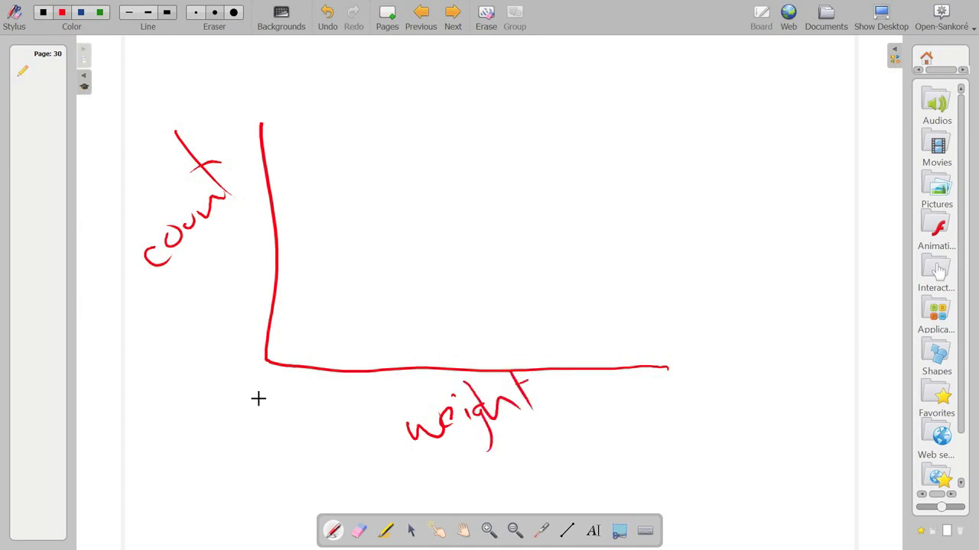
{"action": "mouse_move", "coordinate": [246, 380]}
{"action": "left_mouse_down"}
{"action": "mouse_move", "coordinate": [250, 418]}
{"action": "mouse_move", "coordinate": [271, 380]}
{"action": "mouse_move", "coordinate": [303, 398]}
{"action": "left_mouse_up"}
{"action": "left_click_drag", "start_coordinate": [290, 386], "coordinate": [291, 420]}
{"action": "left_click_drag", "start_coordinate": [666, 388], "coordinate": [671, 417]}
{"action": "left_click_drag", "start_coordinate": [698, 374], "coordinate": [689, 401]}
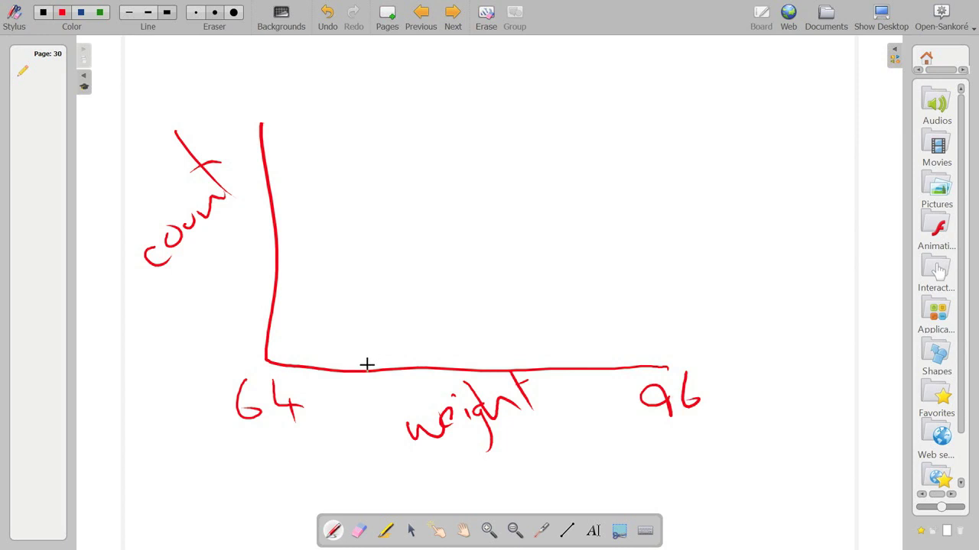
Draw histogram bars, marking the first bin 3kg wide and ending at 67
{"action": "mouse_move", "coordinate": [367, 364]}
{"action": "left_mouse_down"}
{"action": "mouse_move", "coordinate": [369, 283]}
{"action": "mouse_move", "coordinate": [340, 265]}
{"action": "mouse_move", "coordinate": [294, 261]}
{"action": "mouse_move", "coordinate": [289, 346]}
{"action": "left_mouse_up"}
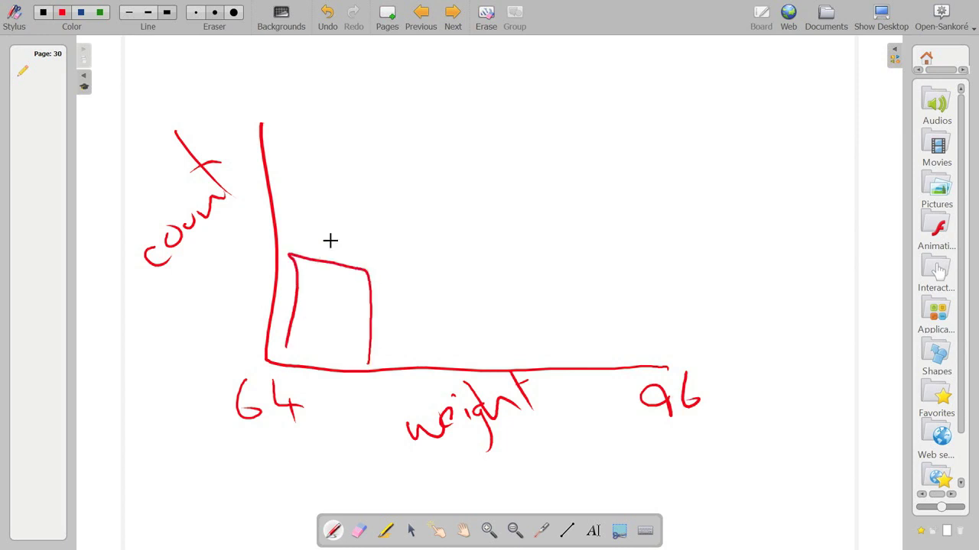
{"action": "mouse_move", "coordinate": [304, 233]}
{"action": "left_mouse_down"}
{"action": "mouse_move", "coordinate": [372, 234]}
{"action": "mouse_move", "coordinate": [375, 243]}
{"action": "left_mouse_up"}
{"action": "left_click_drag", "start_coordinate": [311, 211], "coordinate": [316, 238]}
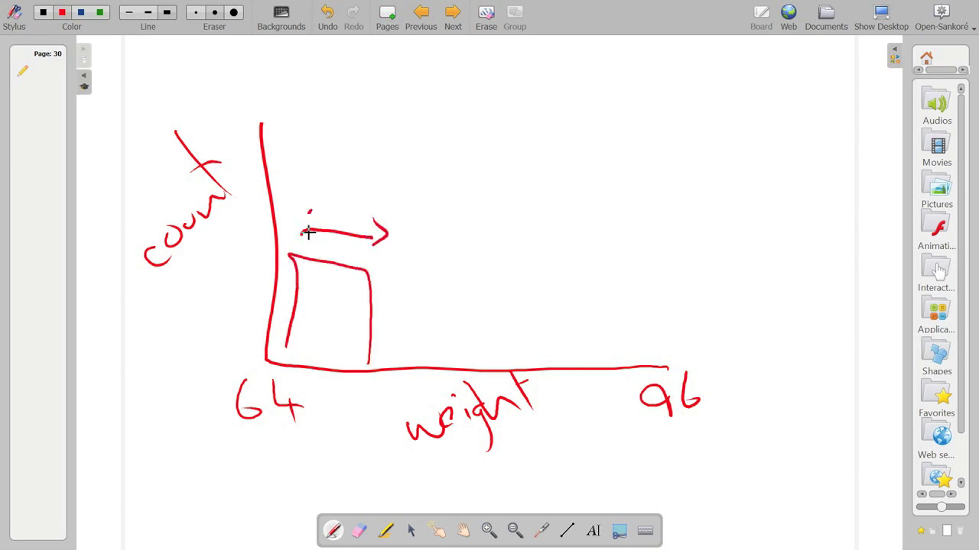
{"action": "left_click_drag", "start_coordinate": [316, 159], "coordinate": [329, 184]}
{"action": "mouse_move", "coordinate": [345, 145]}
{"action": "left_mouse_down"}
{"action": "mouse_move", "coordinate": [348, 179]}
{"action": "mouse_move", "coordinate": [376, 156]}
{"action": "mouse_move", "coordinate": [388, 164]}
{"action": "left_mouse_up"}
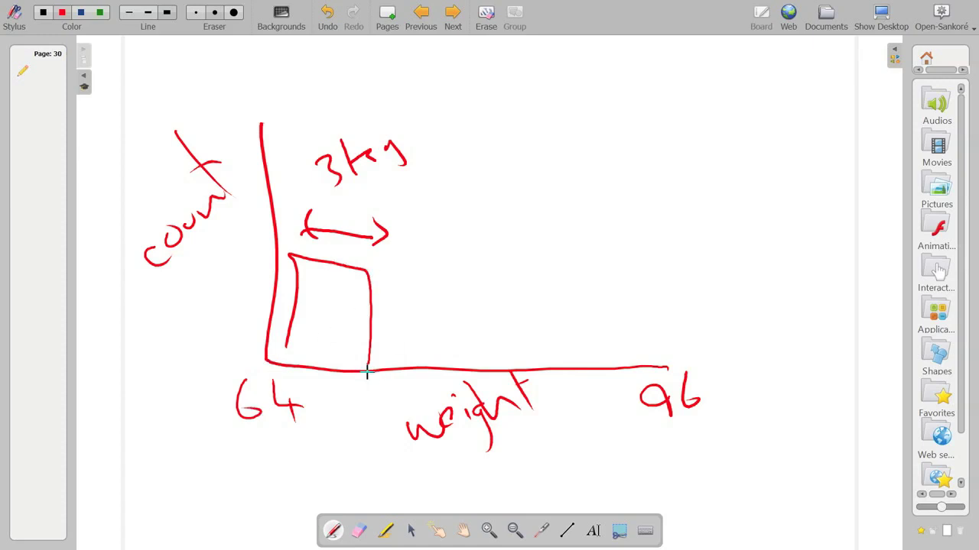
{"action": "mouse_move", "coordinate": [358, 386]}
{"action": "left_mouse_down"}
{"action": "mouse_move", "coordinate": [352, 402]}
{"action": "mouse_move", "coordinate": [374, 412]}
{"action": "left_mouse_up"}
{"action": "mouse_move", "coordinate": [456, 359]}
{"action": "left_mouse_down"}
{"action": "mouse_move", "coordinate": [456, 207]}
{"action": "mouse_move", "coordinate": [397, 345]}
{"action": "mouse_move", "coordinate": [390, 337]}
{"action": "left_mouse_up"}
{"action": "mouse_move", "coordinate": [541, 352]}
{"action": "left_mouse_down"}
{"action": "mouse_move", "coordinate": [539, 174]}
{"action": "mouse_move", "coordinate": [508, 150]}
{"action": "mouse_move", "coordinate": [471, 330]}
{"action": "left_mouse_up"}
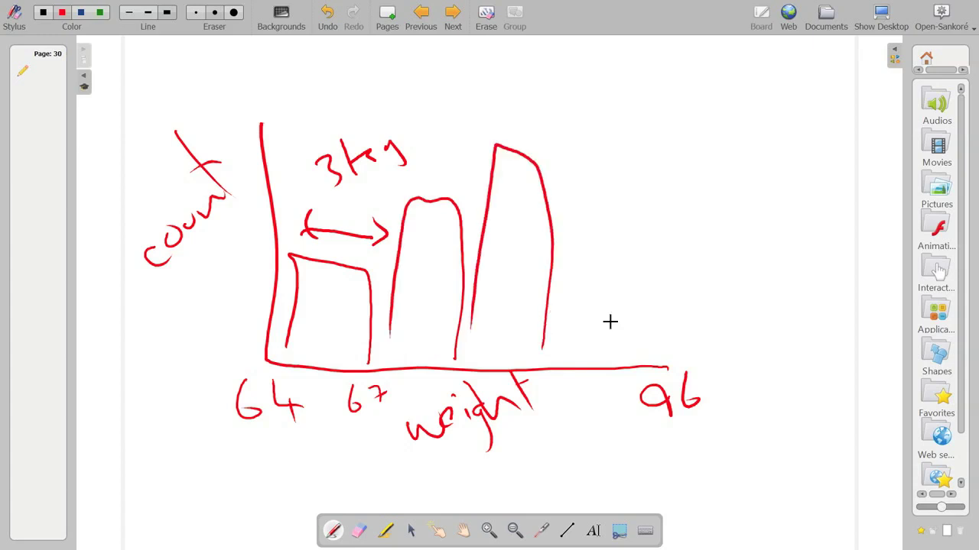
{"action": "mouse_move", "coordinate": [612, 346]}
{"action": "left_mouse_down"}
{"action": "mouse_move", "coordinate": [625, 296]}
{"action": "mouse_move", "coordinate": [568, 334]}
{"action": "left_mouse_up"}
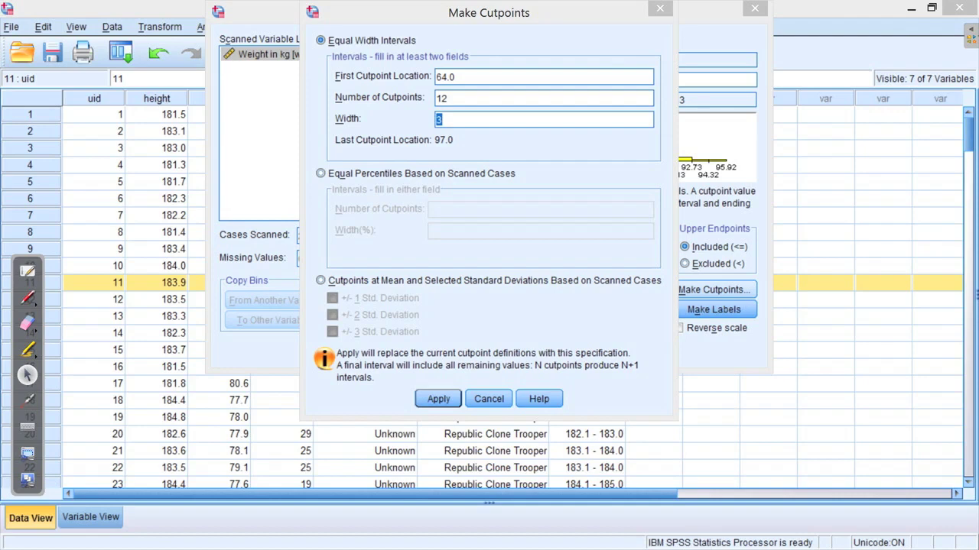
Apply the cutpoints, generate bin labels, and create weightBins with 3 kg ranges
{"action": "key", "text": "Return"}
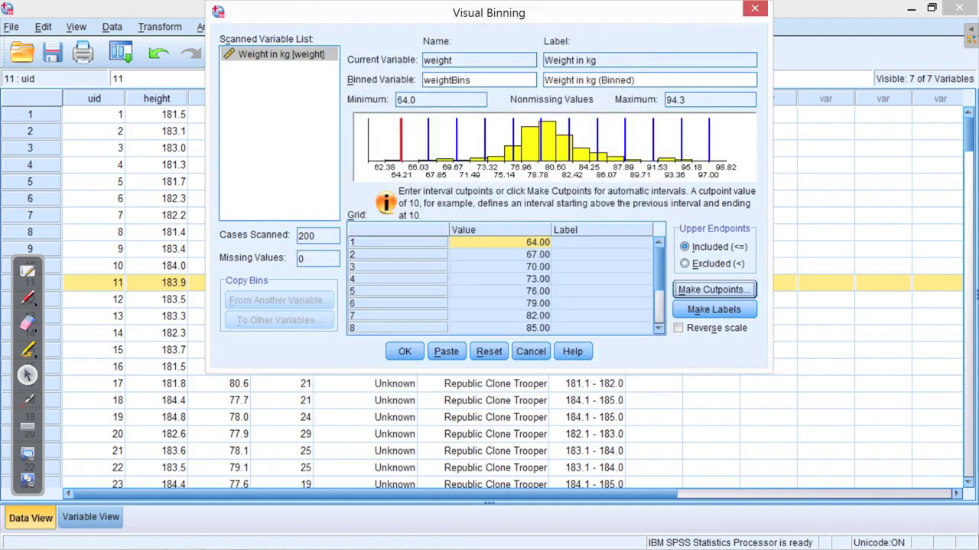
{"action": "key", "text": "Tab"}
{"action": "key", "text": "space"}
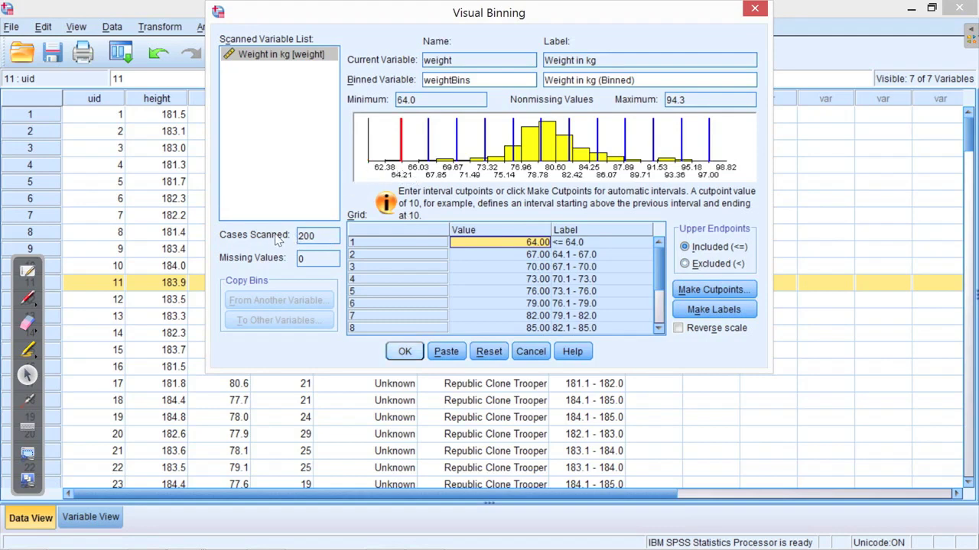
{"action": "key", "text": "Return"}
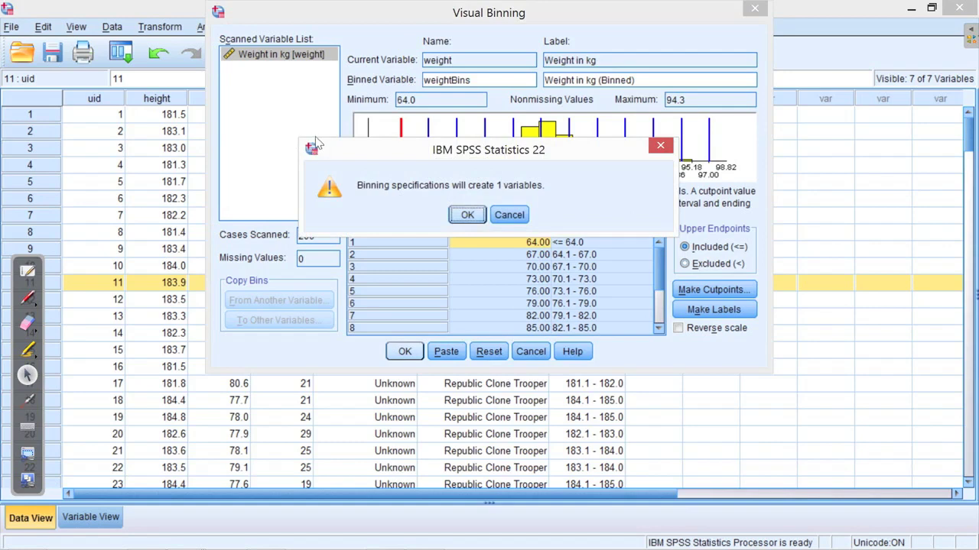
{"action": "key", "text": "Return"}
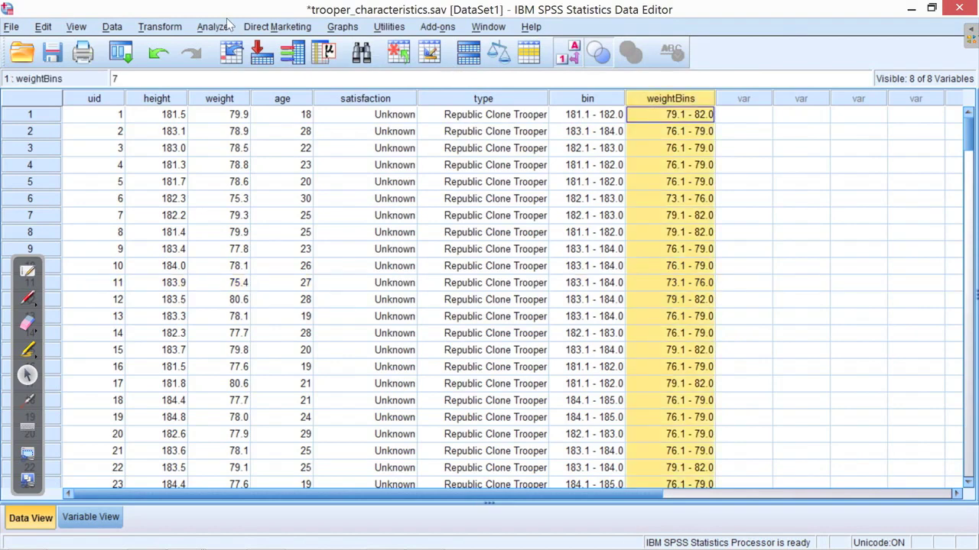
In Chart Builder, chart counts of Weight in kg (Binned) on the X-axis as clustered bars
{"action": "key", "text": "alt+g"}
{"action": "key", "text": "Right"}
{"action": "key", "text": "Left"}
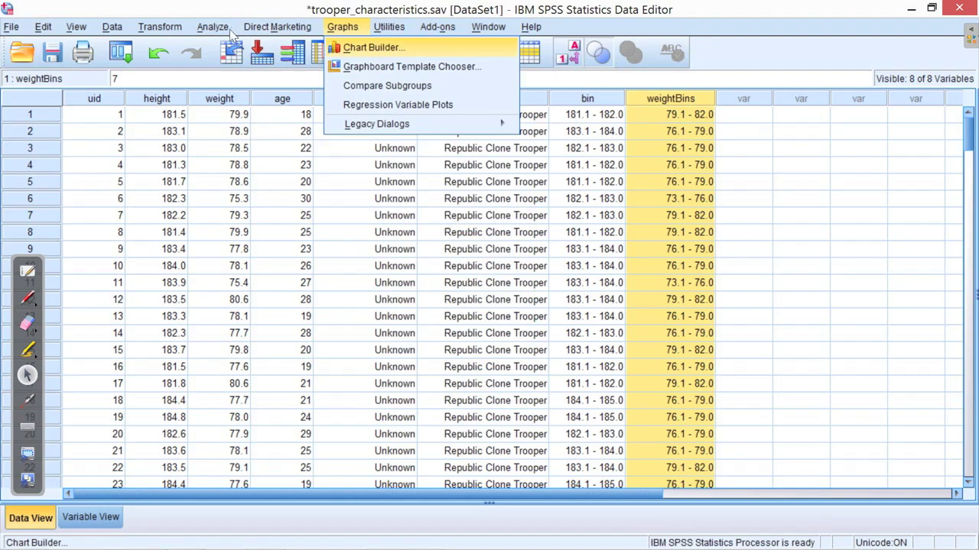
{"action": "key", "text": "Return"}
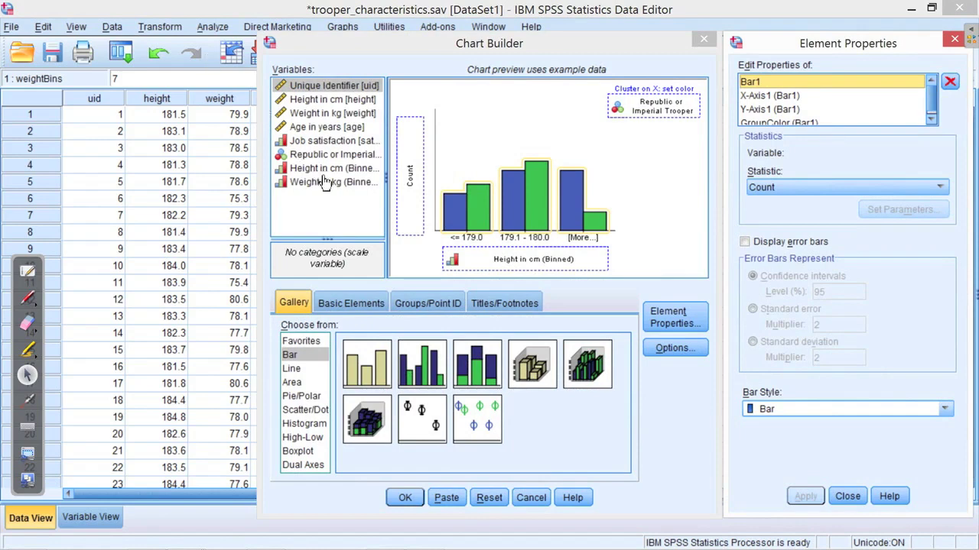
{"action": "left_click_drag", "start_coordinate": [321, 182], "coordinate": [489, 262]}
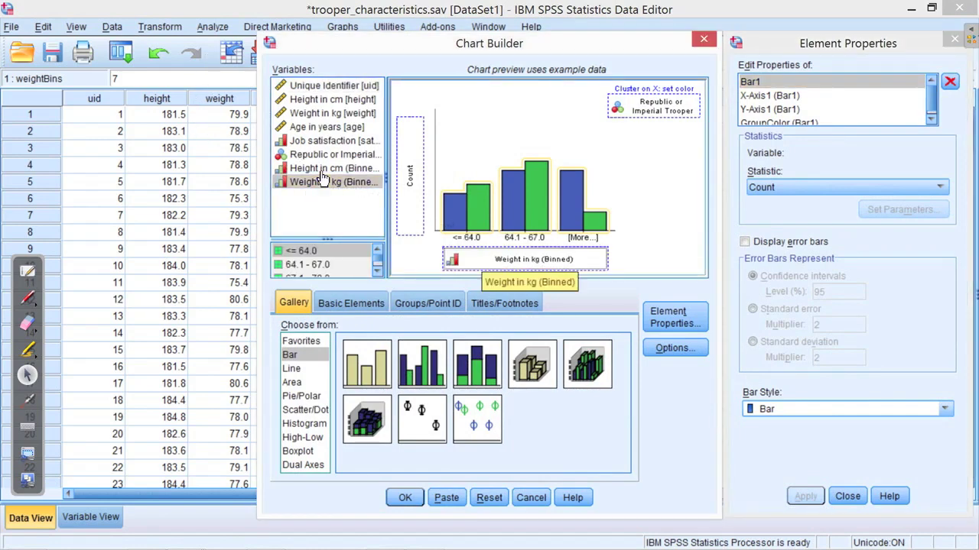
{"action": "key", "text": "Return"}
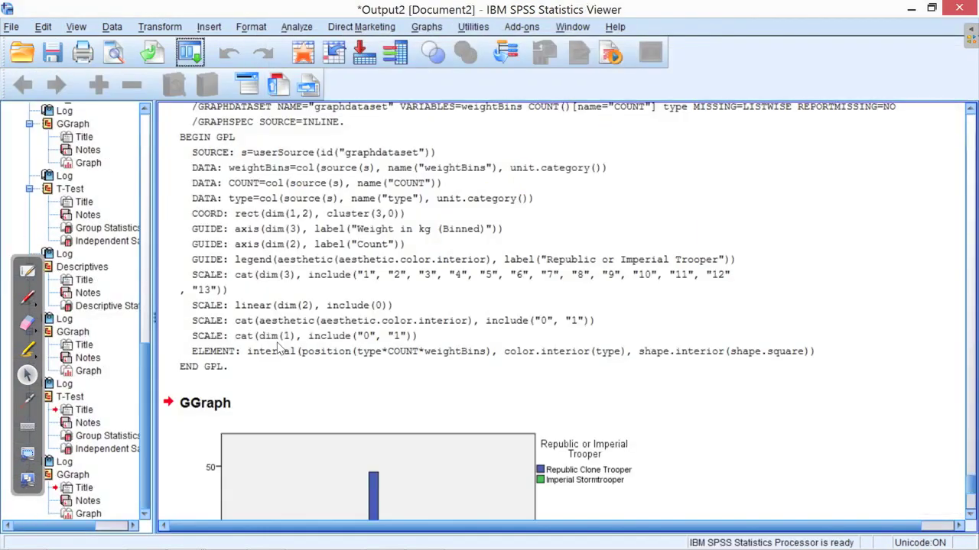
Scroll the output past the GPL syntax to the clustered bar chart of binned weight
{"action": "scroll", "coordinate": [646, 336], "scroll_direction": "down", "scroll_amount": 7}
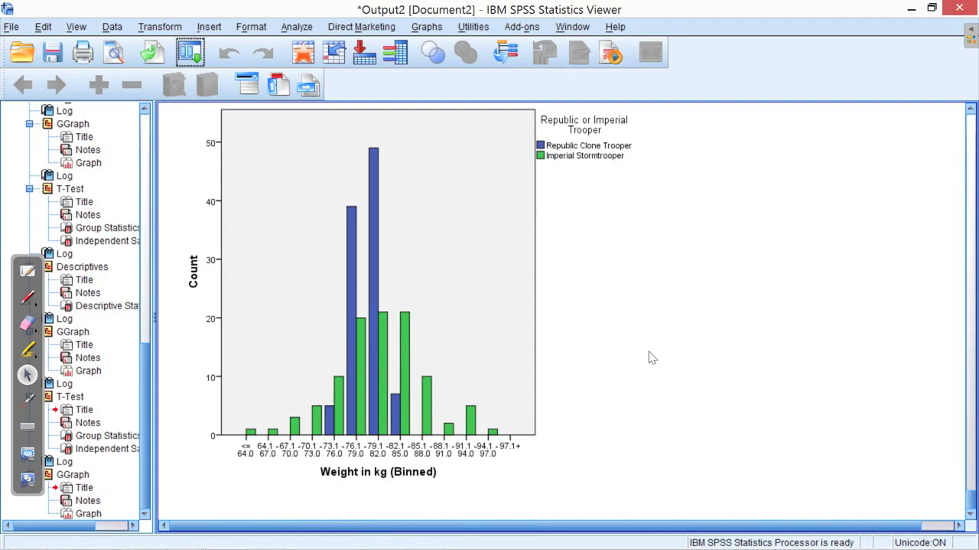
Draw red curves over stormtrooper and clone trooper bars, marking both peaks with a linking arc
{"action": "left_click", "coordinate": [28, 297]}
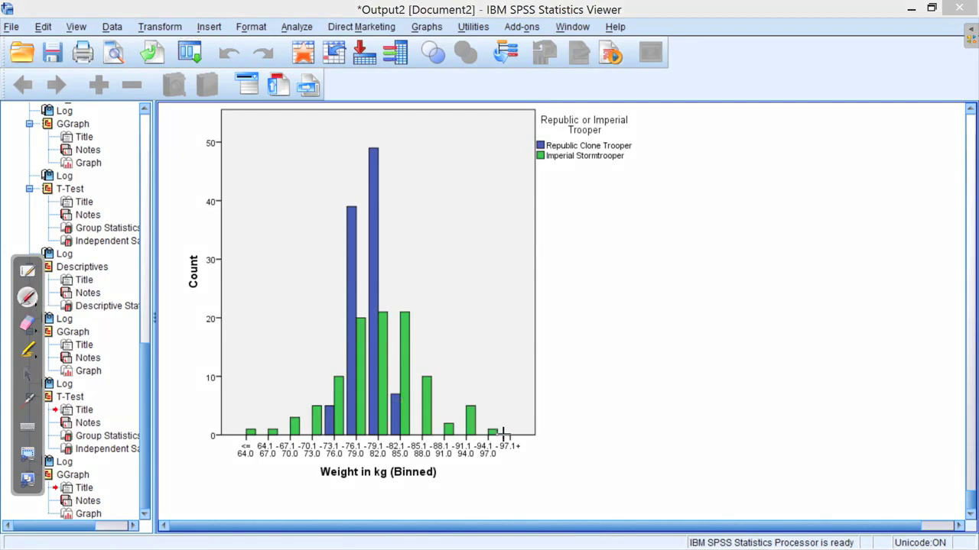
{"action": "mouse_move", "coordinate": [505, 432]}
{"action": "left_mouse_down"}
{"action": "mouse_move", "coordinate": [432, 349]}
{"action": "mouse_move", "coordinate": [369, 335]}
{"action": "mouse_move", "coordinate": [292, 406]}
{"action": "mouse_move", "coordinate": [235, 435]}
{"action": "left_mouse_up"}
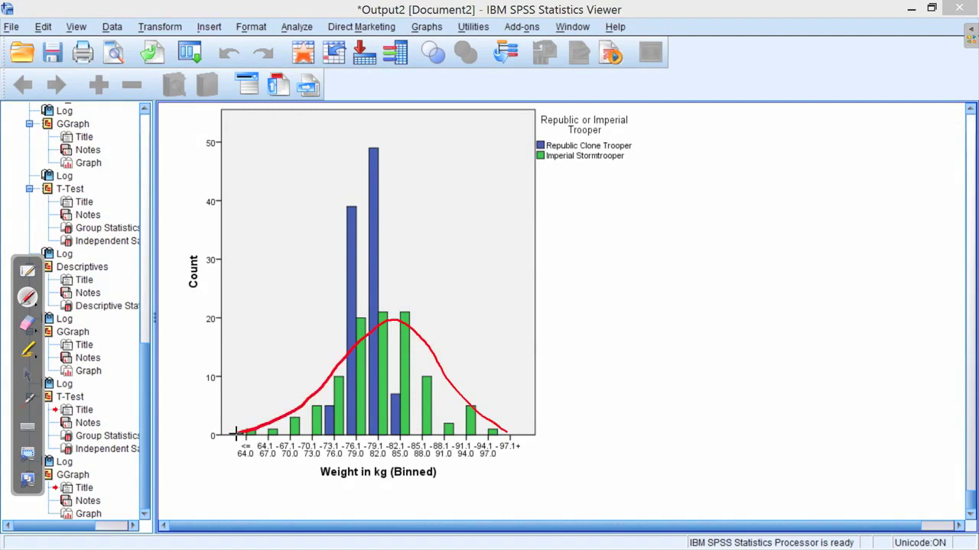
{"action": "mouse_move", "coordinate": [414, 437]}
{"action": "left_mouse_down"}
{"action": "mouse_move", "coordinate": [375, 247]}
{"action": "mouse_move", "coordinate": [345, 186]}
{"action": "mouse_move", "coordinate": [334, 329]}
{"action": "mouse_move", "coordinate": [303, 436]}
{"action": "left_mouse_up"}
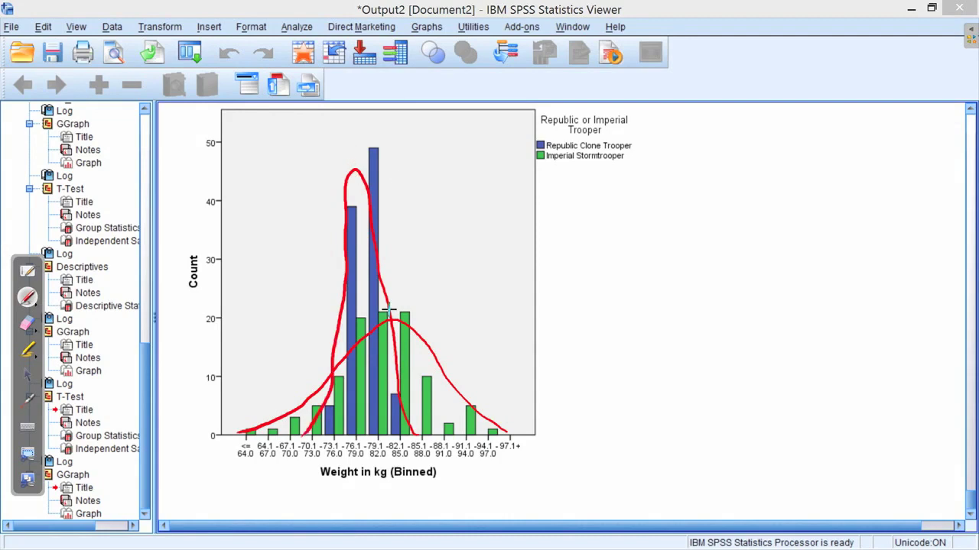
{"action": "mouse_move", "coordinate": [356, 165]}
{"action": "left_mouse_down"}
{"action": "mouse_move", "coordinate": [362, 123]}
{"action": "mouse_move", "coordinate": [359, 153]}
{"action": "mouse_move", "coordinate": [361, 141]}
{"action": "left_mouse_up"}
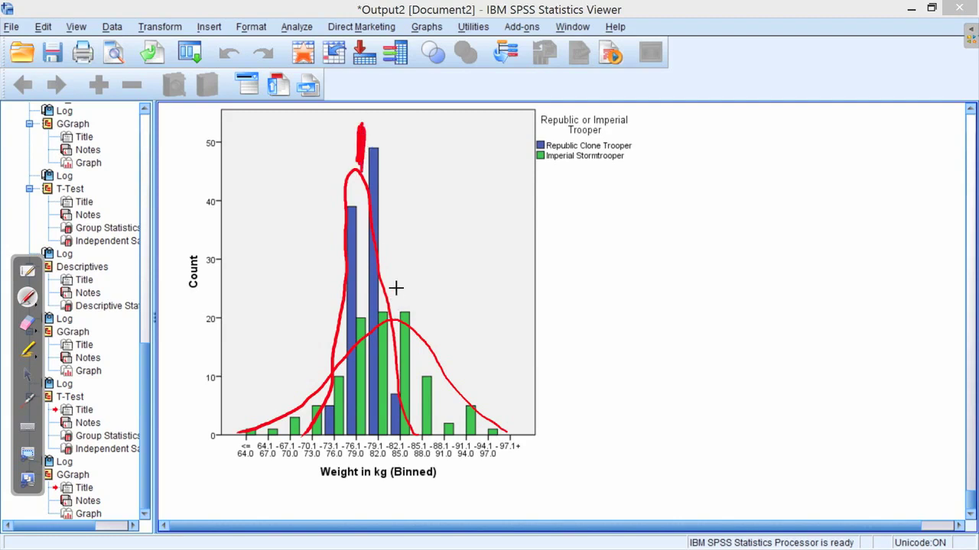
{"action": "mouse_move", "coordinate": [396, 288]}
{"action": "left_mouse_down"}
{"action": "mouse_move", "coordinate": [398, 325]}
{"action": "mouse_move", "coordinate": [405, 118]}
{"action": "left_mouse_up"}
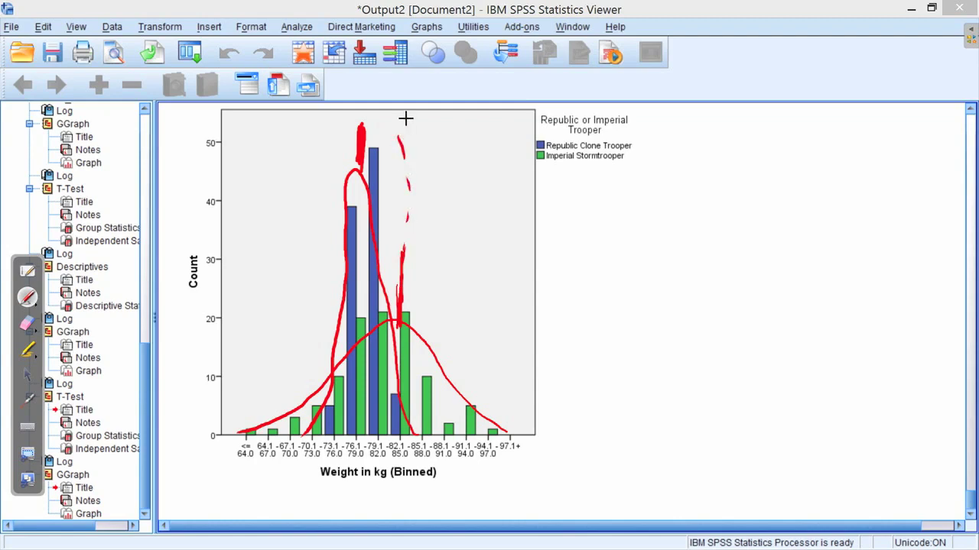
{"action": "mouse_move", "coordinate": [374, 120]}
{"action": "left_mouse_down"}
{"action": "mouse_move", "coordinate": [405, 124]}
{"action": "mouse_move", "coordinate": [406, 114]}
{"action": "mouse_move", "coordinate": [369, 124]}
{"action": "left_mouse_up"}
Handwrite 'Appear normal' and 'means/modes appear to differ' beside the chart
{"action": "mouse_move", "coordinate": [574, 218]}
{"action": "left_mouse_down"}
{"action": "mouse_move", "coordinate": [625, 188]}
{"action": "mouse_move", "coordinate": [647, 201]}
{"action": "mouse_move", "coordinate": [690, 175]}
{"action": "mouse_move", "coordinate": [749, 184]}
{"action": "mouse_move", "coordinate": [786, 171]}
{"action": "mouse_move", "coordinate": [799, 183]}
{"action": "mouse_move", "coordinate": [825, 175]}
{"action": "mouse_move", "coordinate": [858, 133]}
{"action": "mouse_move", "coordinate": [858, 174]}
{"action": "left_mouse_up"}
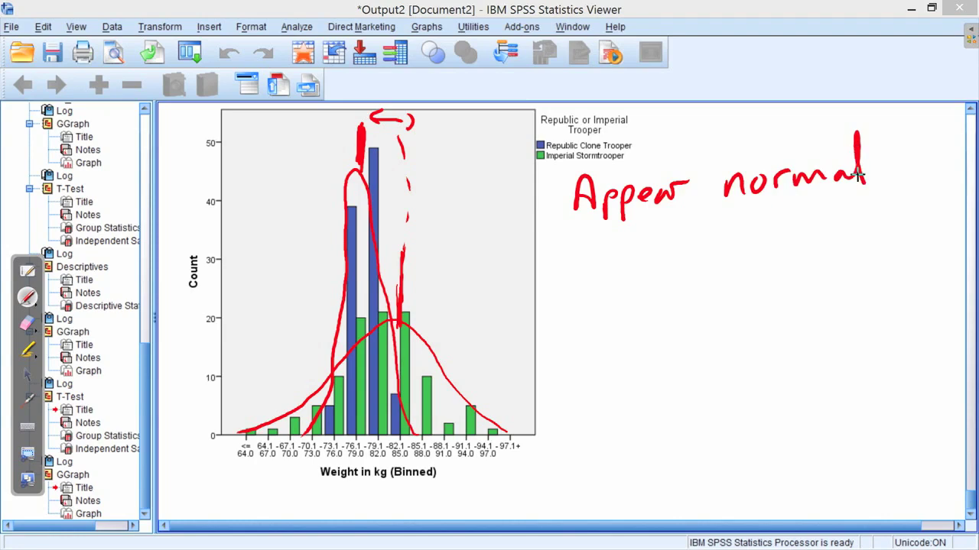
{"action": "left_click_drag", "start_coordinate": [215, 97], "coordinate": [194, 105]}
{"action": "mouse_move", "coordinate": [572, 270]}
{"action": "left_mouse_down"}
{"action": "mouse_move", "coordinate": [596, 250]}
{"action": "mouse_move", "coordinate": [616, 263]}
{"action": "mouse_move", "coordinate": [662, 245]}
{"action": "mouse_move", "coordinate": [657, 252]}
{"action": "mouse_move", "coordinate": [683, 260]}
{"action": "mouse_move", "coordinate": [752, 236]}
{"action": "mouse_move", "coordinate": [810, 242]}
{"action": "left_mouse_up"}
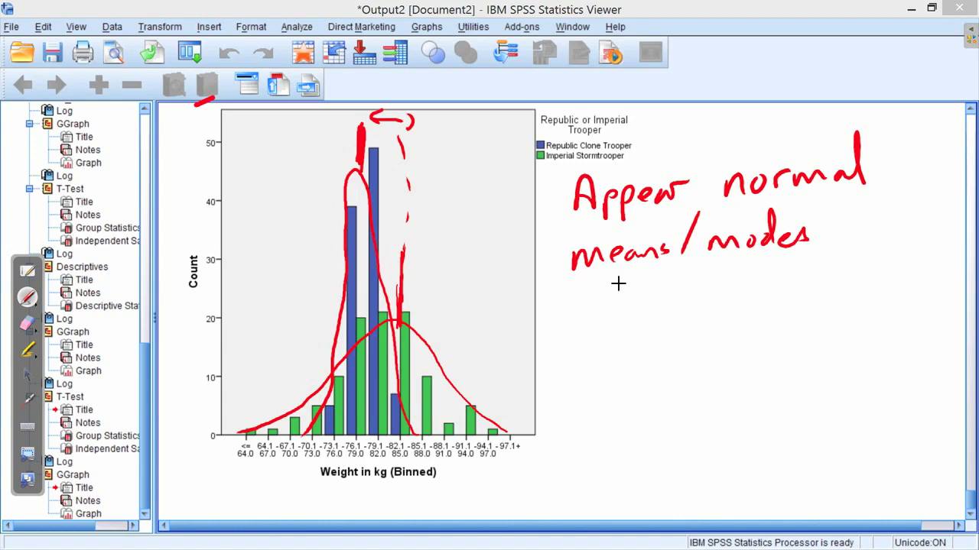
{"action": "mouse_move", "coordinate": [614, 290]}
{"action": "left_mouse_down"}
{"action": "mouse_move", "coordinate": [670, 283]}
{"action": "mouse_move", "coordinate": [698, 289]}
{"action": "mouse_move", "coordinate": [708, 270]}
{"action": "mouse_move", "coordinate": [753, 281]}
{"action": "mouse_move", "coordinate": [812, 256]}
{"action": "mouse_move", "coordinate": [827, 279]}
{"action": "mouse_move", "coordinate": [846, 248]}
{"action": "mouse_move", "coordinate": [857, 262]}
{"action": "mouse_move", "coordinate": [863, 246]}
{"action": "mouse_move", "coordinate": [863, 271]}
{"action": "mouse_move", "coordinate": [883, 276]}
{"action": "mouse_move", "coordinate": [911, 260]}
{"action": "left_mouse_up"}
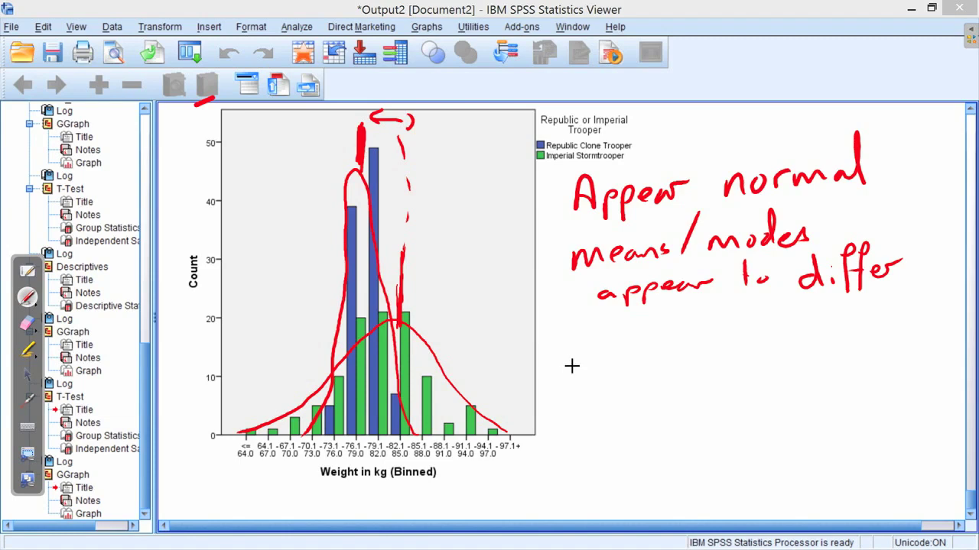
Add the note 'Variation within distribution appears different'
{"action": "mouse_move", "coordinate": [564, 349]}
{"action": "left_mouse_down"}
{"action": "mouse_move", "coordinate": [567, 384]}
{"action": "mouse_move", "coordinate": [585, 354]}
{"action": "mouse_move", "coordinate": [607, 382]}
{"action": "mouse_move", "coordinate": [636, 375]}
{"action": "mouse_move", "coordinate": [636, 364]}
{"action": "mouse_move", "coordinate": [651, 381]}
{"action": "mouse_move", "coordinate": [683, 373]}
{"action": "mouse_move", "coordinate": [674, 366]}
{"action": "mouse_move", "coordinate": [737, 376]}
{"action": "mouse_move", "coordinate": [887, 363]}
{"action": "left_mouse_up"}
{"action": "left_click", "coordinate": [818, 334]}
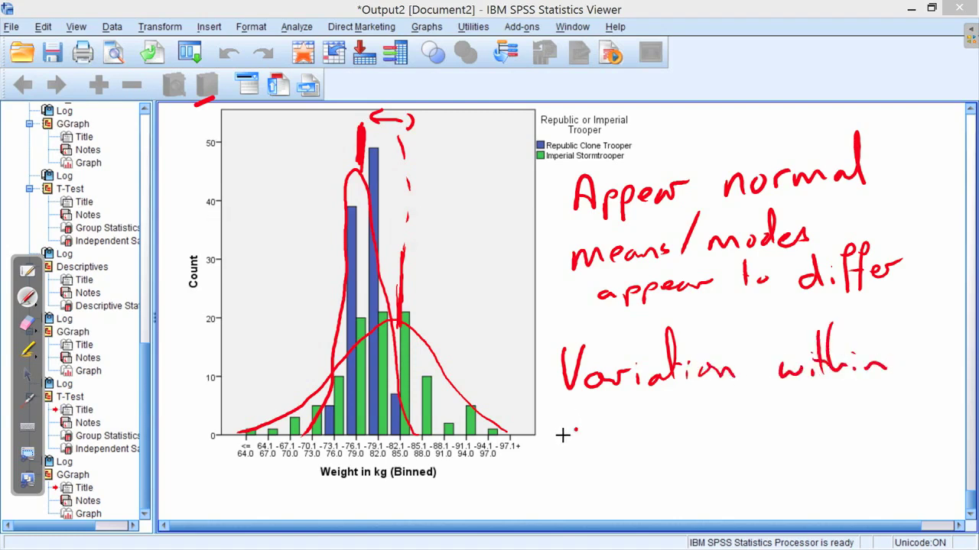
{"action": "mouse_move", "coordinate": [562, 435]}
{"action": "left_mouse_down"}
{"action": "mouse_move", "coordinate": [602, 424]}
{"action": "mouse_move", "coordinate": [613, 436]}
{"action": "mouse_move", "coordinate": [644, 416]}
{"action": "mouse_move", "coordinate": [652, 431]}
{"action": "mouse_move", "coordinate": [675, 429]}
{"action": "mouse_move", "coordinate": [687, 427]}
{"action": "mouse_move", "coordinate": [685, 413]}
{"action": "mouse_move", "coordinate": [699, 425]}
{"action": "mouse_move", "coordinate": [739, 433]}
{"action": "left_mouse_up"}
{"action": "mouse_move", "coordinate": [800, 416]}
{"action": "left_mouse_down"}
{"action": "mouse_move", "coordinate": [786, 417]}
{"action": "mouse_move", "coordinate": [864, 421]}
{"action": "mouse_move", "coordinate": [897, 405]}
{"action": "mouse_move", "coordinate": [883, 411]}
{"action": "left_mouse_up"}
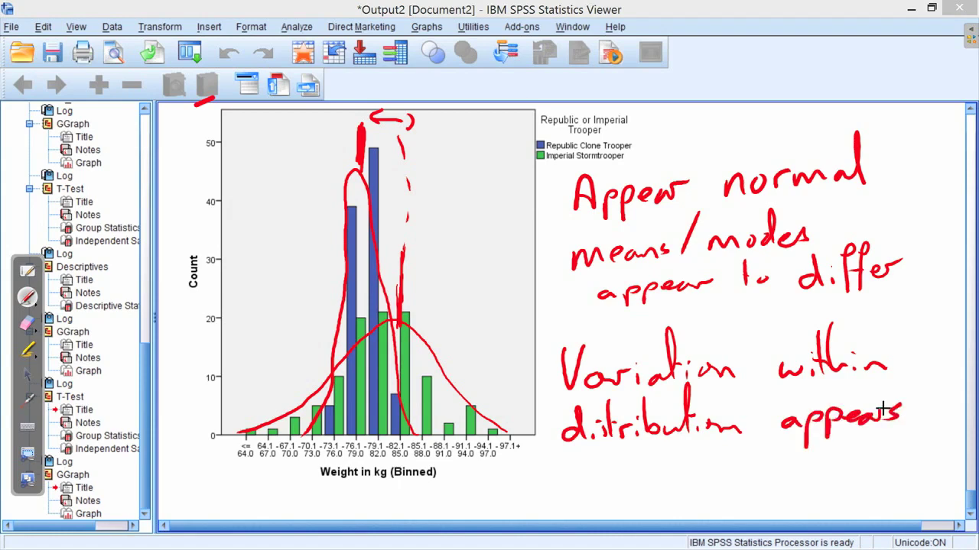
{"action": "mouse_move", "coordinate": [559, 490]}
{"action": "left_mouse_down"}
{"action": "mouse_move", "coordinate": [586, 486]}
{"action": "mouse_move", "coordinate": [596, 467]}
{"action": "mouse_move", "coordinate": [599, 503]}
{"action": "mouse_move", "coordinate": [616, 464]}
{"action": "mouse_move", "coordinate": [615, 485]}
{"action": "mouse_move", "coordinate": [649, 478]}
{"action": "mouse_move", "coordinate": [663, 495]}
{"action": "mouse_move", "coordinate": [692, 480]}
{"action": "left_mouse_up"}
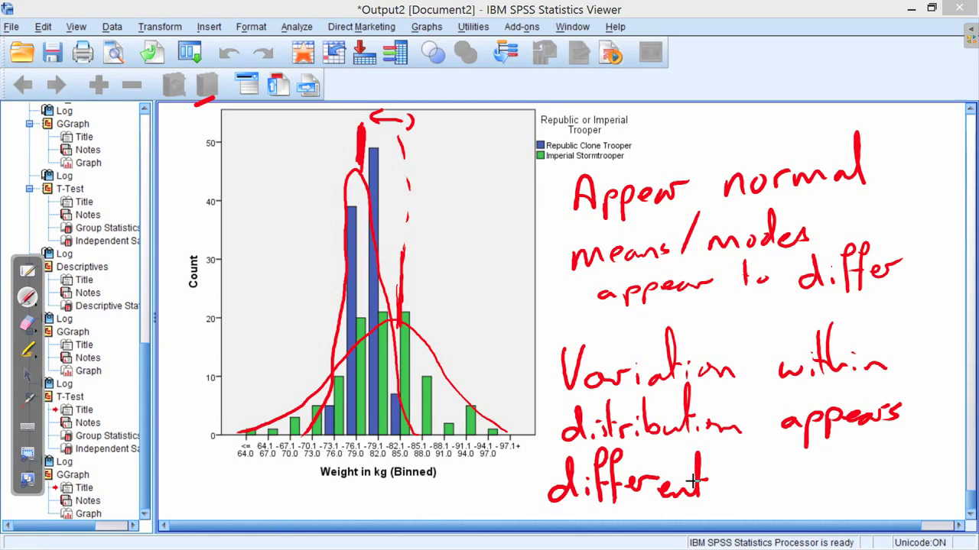
Erase all ink notes from the chart and start an Independent-Samples T Test
{"action": "left_click", "coordinate": [27, 375]}
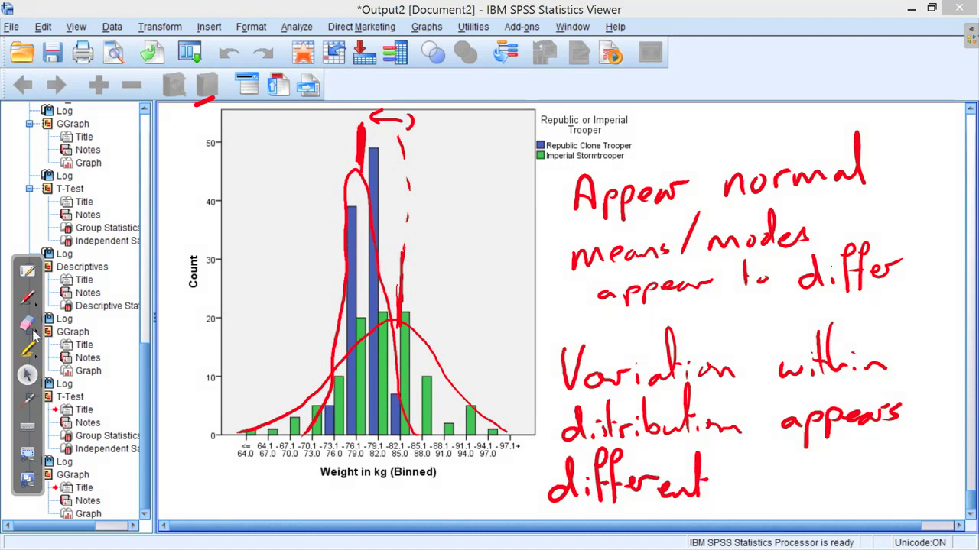
{"action": "left_click", "coordinate": [30, 327]}
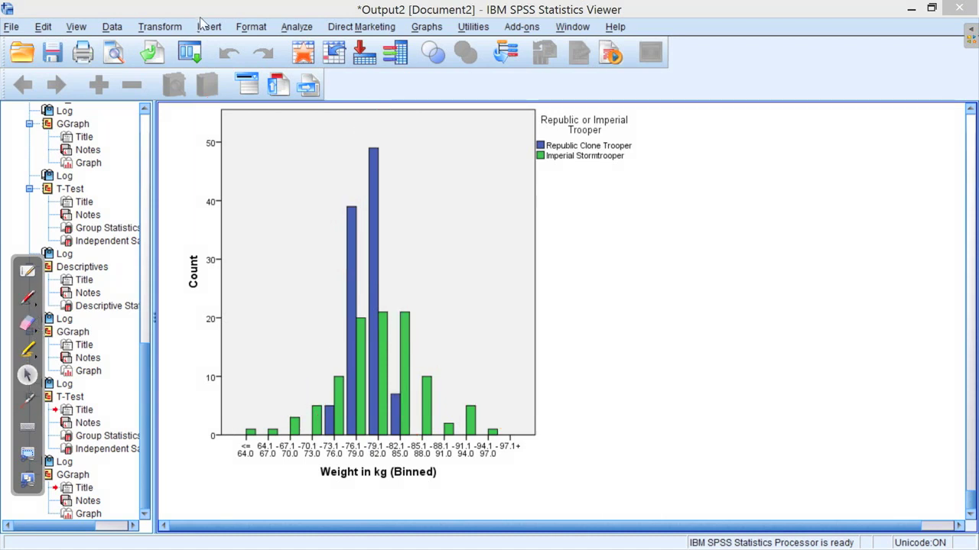
{"action": "key", "text": "alt+a"}
{"action": "key", "text": "Down"}
{"action": "key", "text": "Down"}
{"action": "key", "text": "Down"}
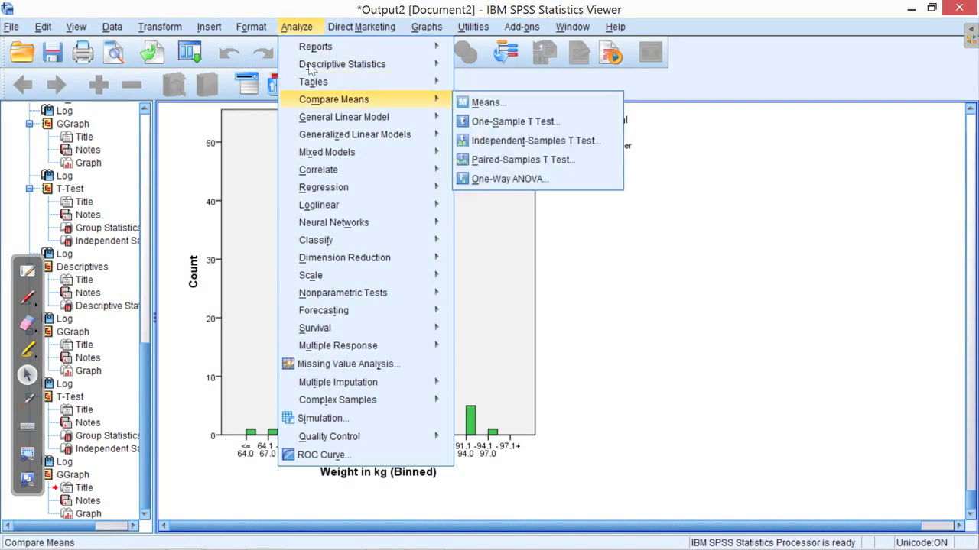
{"action": "key", "text": "Right"}
{"action": "key", "text": "Down"}
{"action": "key", "text": "Down"}
{"action": "key", "text": "Return"}
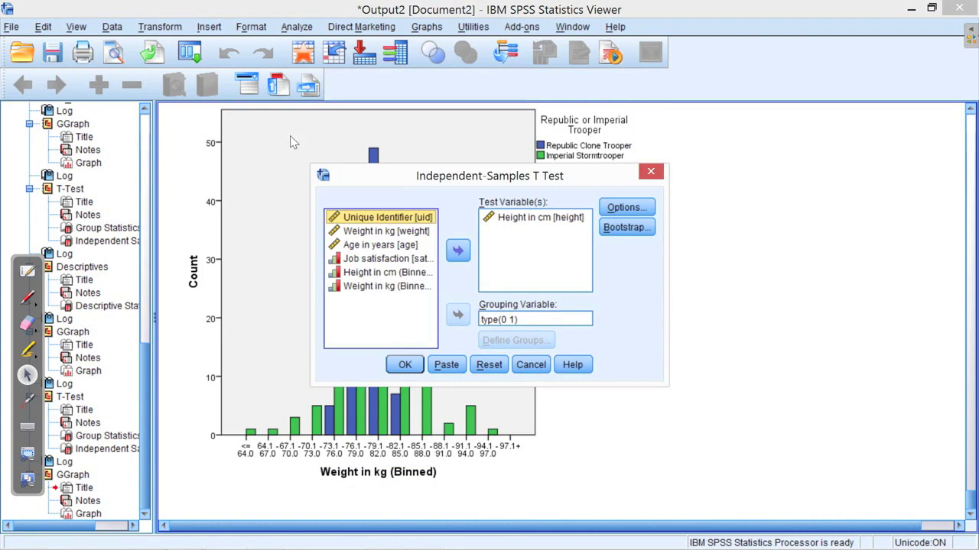
Test weight in kg grouped by trooper type with groups 0 and 1, and run it
{"action": "key", "text": "Tab"}
{"action": "key", "text": "space"}
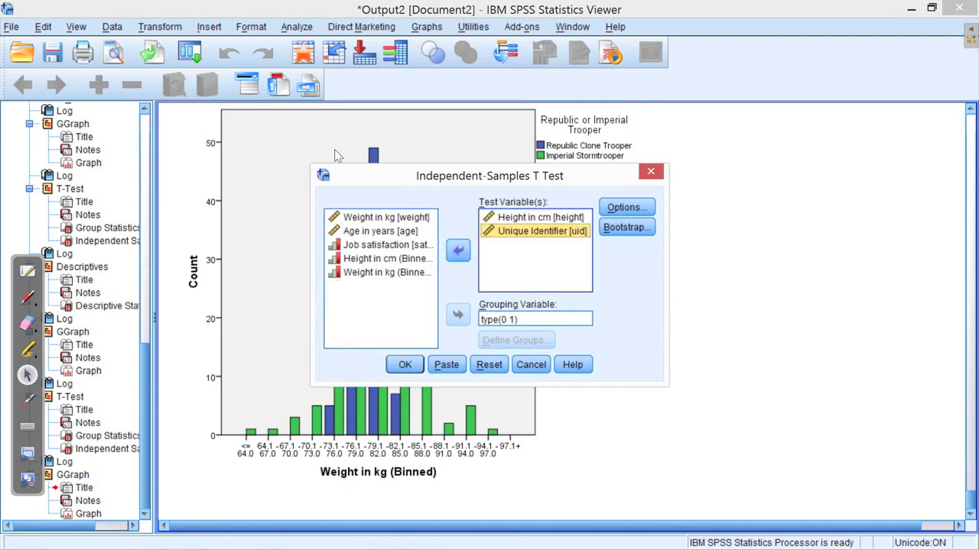
{"action": "key", "text": "space"}
{"action": "key", "text": "space"}
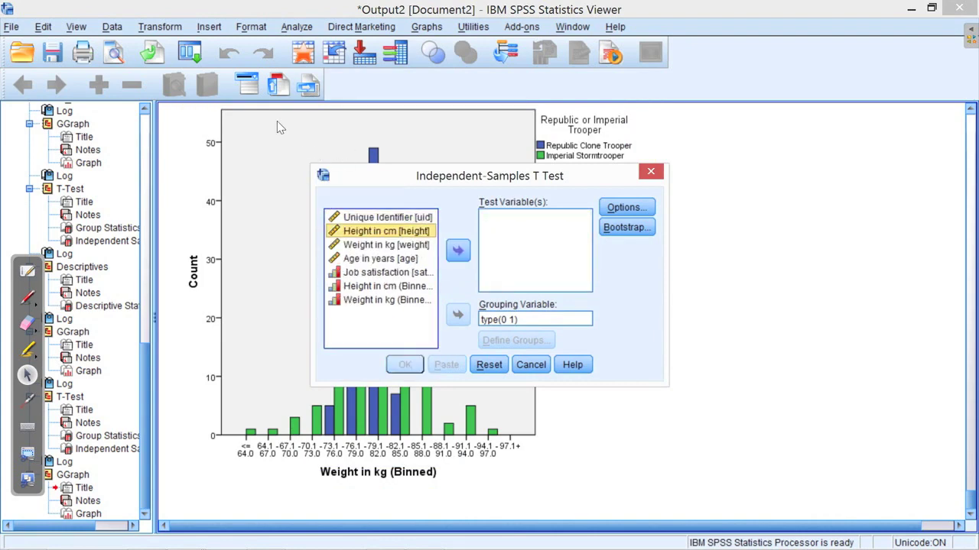
{"action": "key", "text": "Down"}
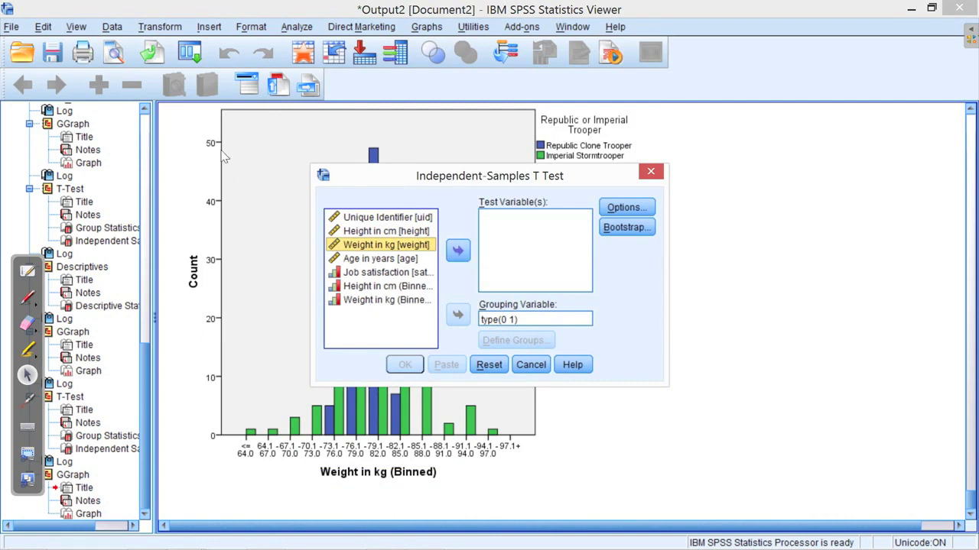
{"action": "left_click", "coordinate": [205, 189]}
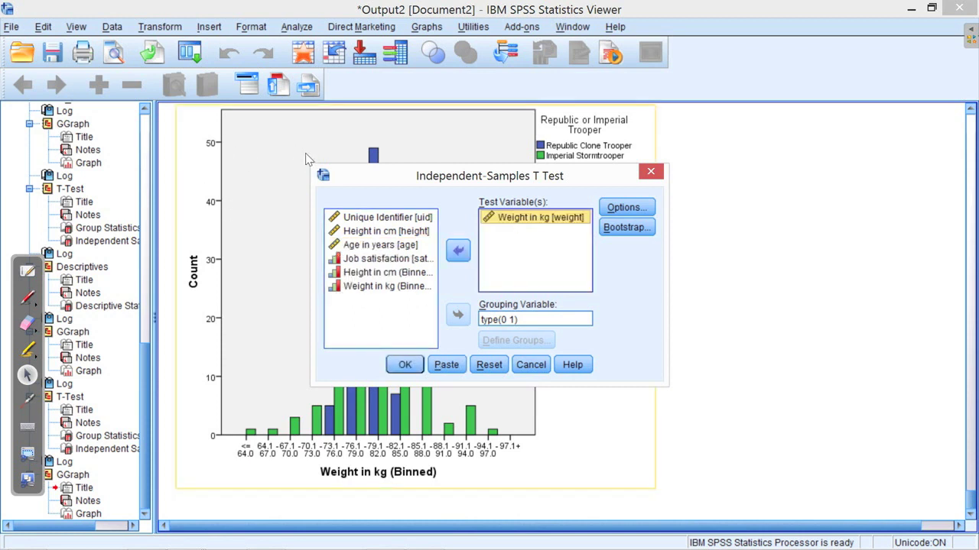
{"action": "key", "text": "Tab"}
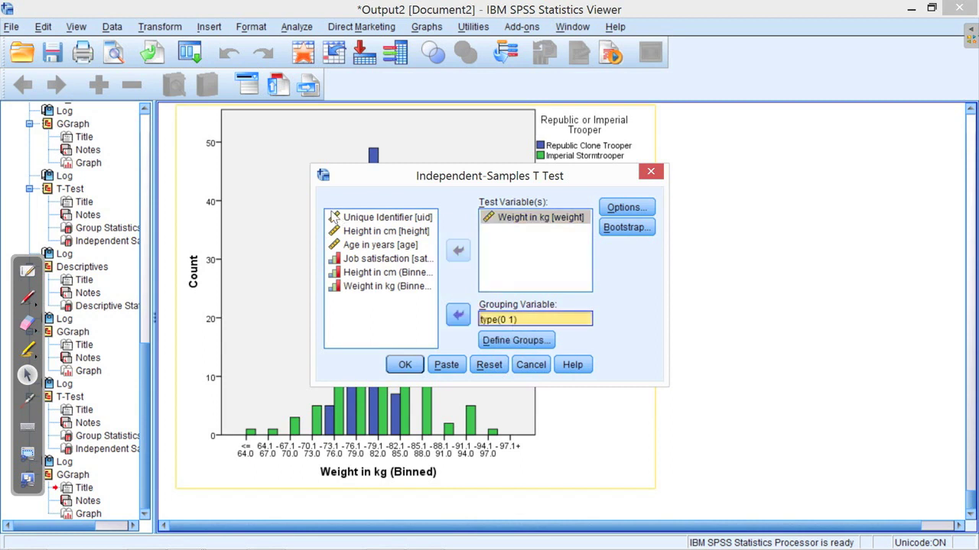
{"action": "key", "text": "alt+d"}
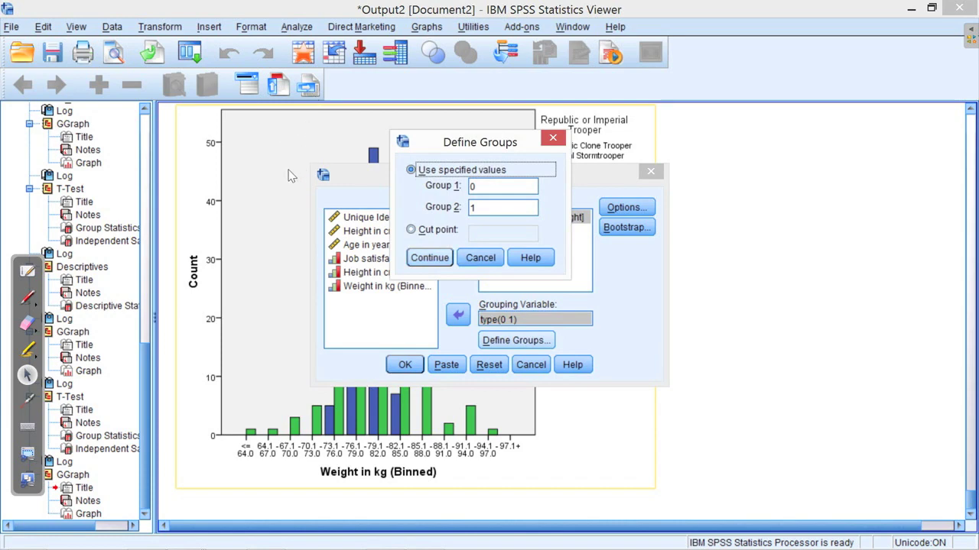
{"action": "key", "text": "Return"}
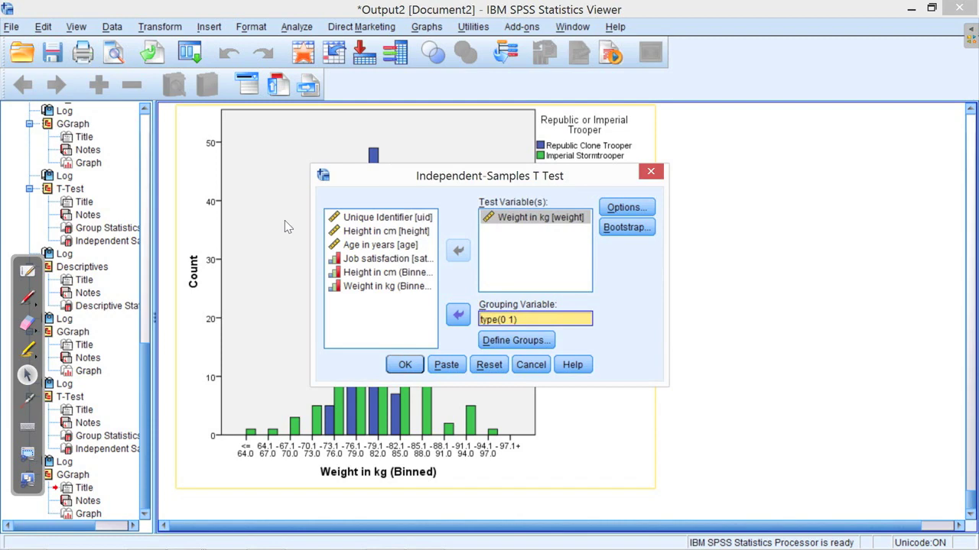
{"action": "key", "text": "Return"}
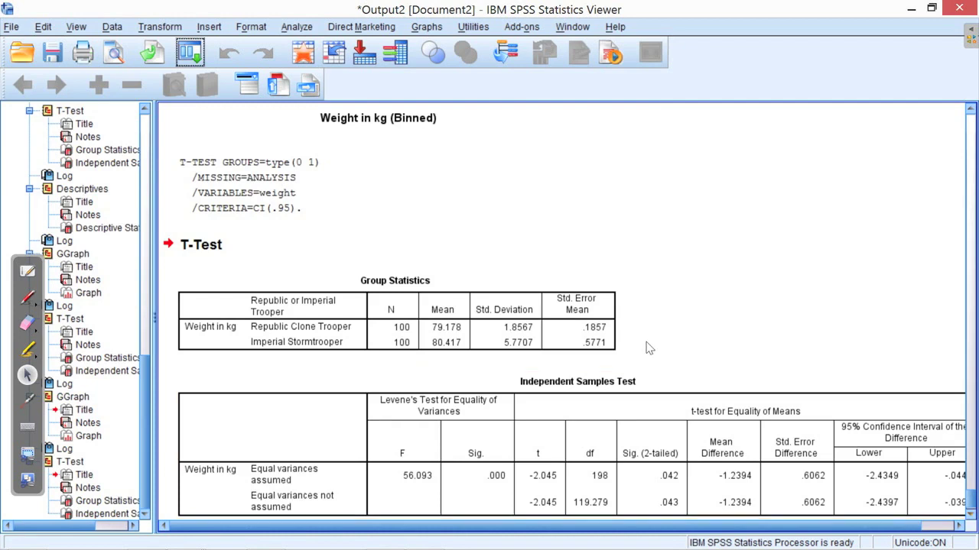
Draw a red loop around the Sig. (2-tailed) values .042 and .043
{"action": "left_click", "coordinate": [27, 297]}
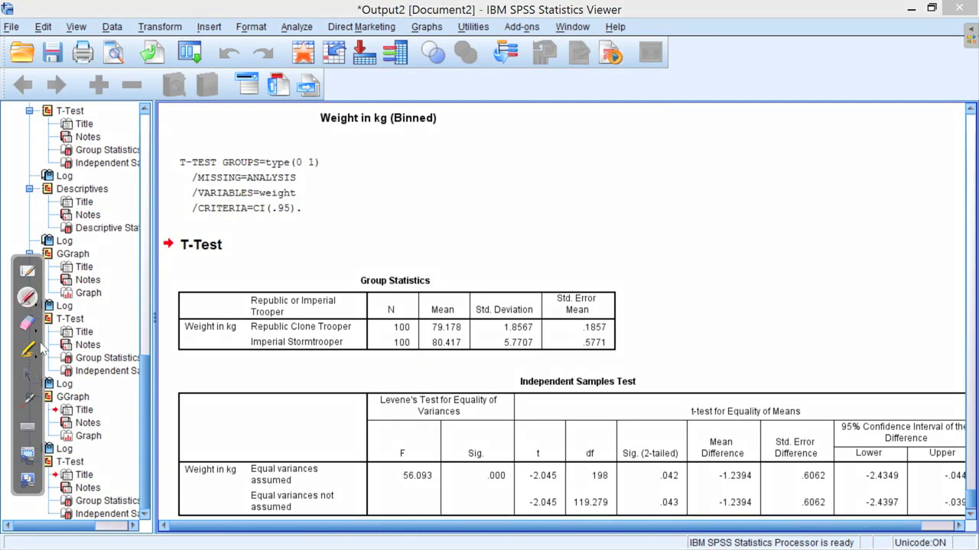
{"action": "mouse_move", "coordinate": [686, 420]}
{"action": "left_mouse_down"}
{"action": "mouse_move", "coordinate": [633, 417]}
{"action": "mouse_move", "coordinate": [618, 440]}
{"action": "mouse_move", "coordinate": [614, 512]}
{"action": "mouse_move", "coordinate": [623, 520]}
{"action": "mouse_move", "coordinate": [679, 519]}
{"action": "mouse_move", "coordinate": [684, 419]}
{"action": "left_mouse_up"}
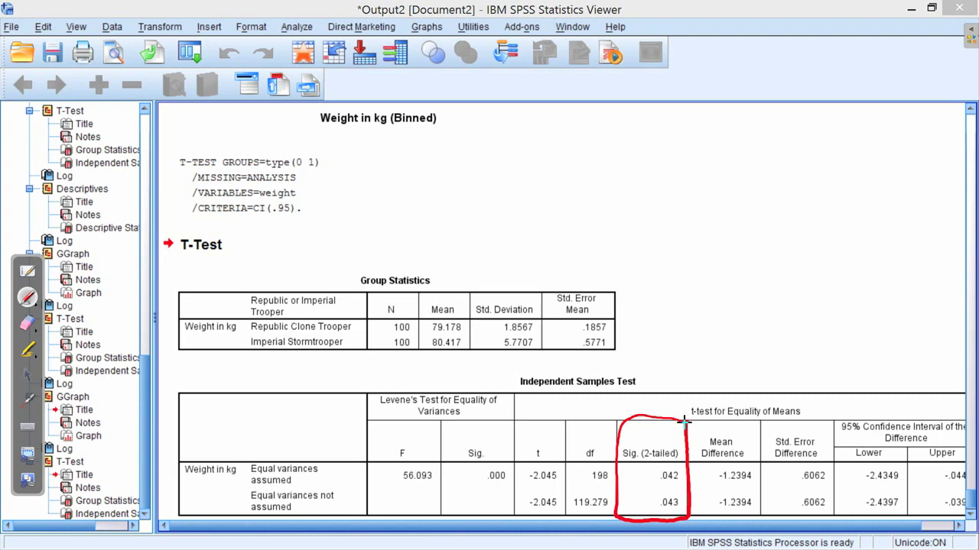
Draw an arrow to the test table and handwrite α = 0.05 above the output
{"action": "mouse_move", "coordinate": [717, 283]}
{"action": "left_mouse_down"}
{"action": "mouse_move", "coordinate": [673, 380]}
{"action": "mouse_move", "coordinate": [665, 352]}
{"action": "left_mouse_up"}
{"action": "mouse_move", "coordinate": [714, 204]}
{"action": "left_mouse_down"}
{"action": "mouse_move", "coordinate": [704, 195]}
{"action": "mouse_move", "coordinate": [722, 201]}
{"action": "mouse_move", "coordinate": [753, 172]}
{"action": "left_mouse_up"}
{"action": "left_click_drag", "start_coordinate": [740, 186], "coordinate": [790, 153]}
{"action": "left_click", "coordinate": [808, 167]}
{"action": "mouse_move", "coordinate": [838, 150]}
{"action": "left_mouse_down"}
{"action": "mouse_move", "coordinate": [829, 160]}
{"action": "mouse_move", "coordinate": [841, 151]}
{"action": "left_mouse_up"}
{"action": "mouse_move", "coordinate": [847, 137]}
{"action": "left_mouse_down"}
{"action": "mouse_move", "coordinate": [852, 153]}
{"action": "mouse_move", "coordinate": [839, 160]}
{"action": "left_mouse_up"}
{"action": "left_click_drag", "start_coordinate": [850, 130], "coordinate": [862, 127]}
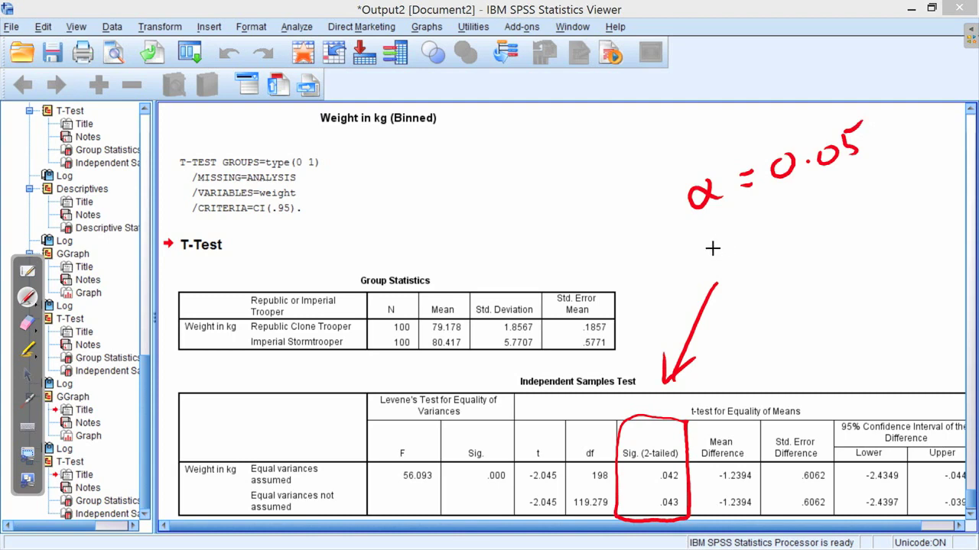
Handwrite p < 0.05 and box the group Mean and Std. Error Mean columns
{"action": "left_click_drag", "start_coordinate": [712, 243], "coordinate": [715, 270]}
{"action": "mouse_move", "coordinate": [715, 248]}
{"action": "left_mouse_down"}
{"action": "mouse_move", "coordinate": [776, 251]}
{"action": "mouse_move", "coordinate": [797, 231]}
{"action": "left_mouse_up"}
{"action": "left_click", "coordinate": [832, 226]}
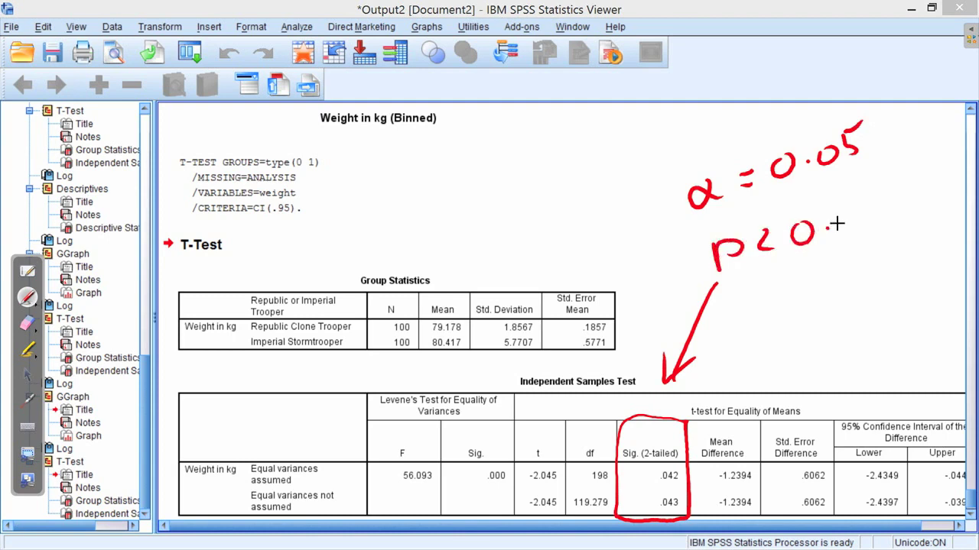
{"action": "left_click_drag", "start_coordinate": [850, 211], "coordinate": [862, 229]}
{"action": "left_click_drag", "start_coordinate": [870, 201], "coordinate": [885, 194]}
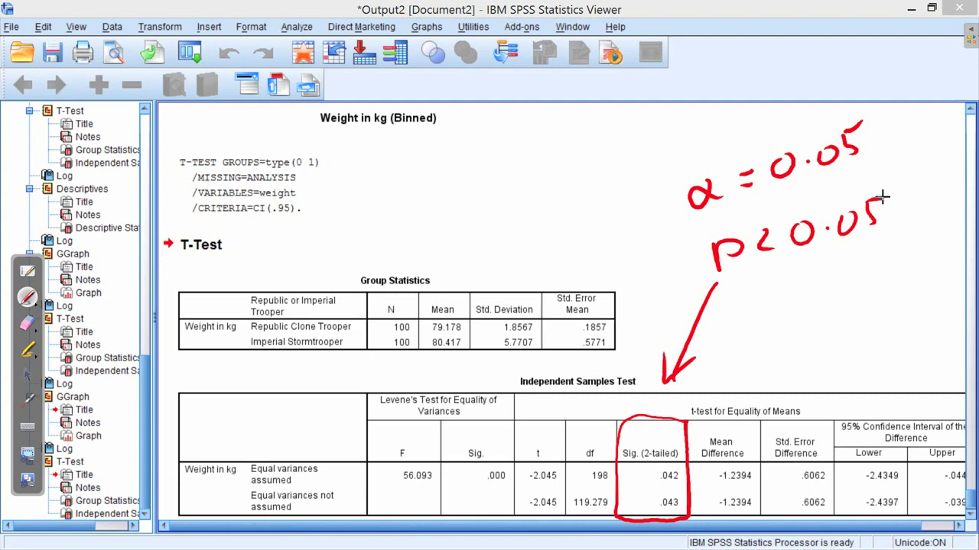
{"action": "mouse_move", "coordinate": [457, 291]}
{"action": "left_mouse_down"}
{"action": "mouse_move", "coordinate": [469, 302]}
{"action": "mouse_move", "coordinate": [466, 359]}
{"action": "mouse_move", "coordinate": [419, 325]}
{"action": "mouse_move", "coordinate": [480, 285]}
{"action": "left_mouse_up"}
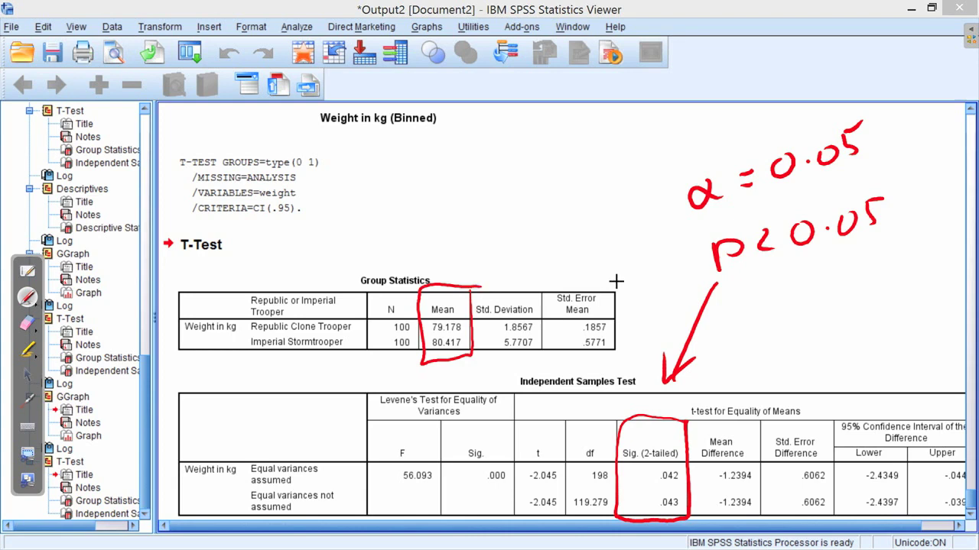
{"action": "mouse_move", "coordinate": [618, 280]}
{"action": "left_mouse_down"}
{"action": "mouse_move", "coordinate": [591, 280]}
{"action": "mouse_move", "coordinate": [554, 351]}
{"action": "mouse_move", "coordinate": [595, 358]}
{"action": "mouse_move", "coordinate": [616, 284]}
{"action": "mouse_move", "coordinate": [585, 278]}
{"action": "left_mouse_up"}
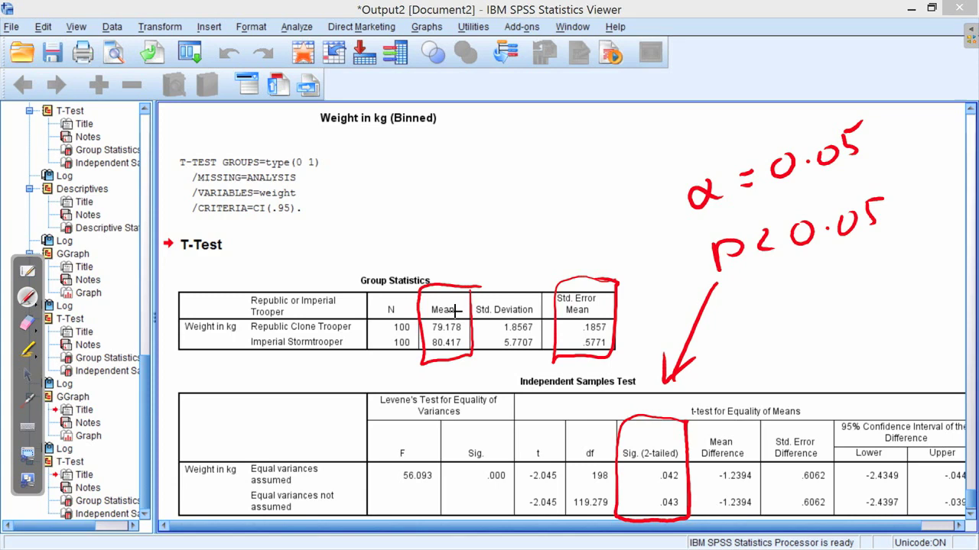
Clear all red ink from the t-test output and switch to the Open-Sankoré Discussion slide
{"action": "left_click", "coordinate": [30, 324]}
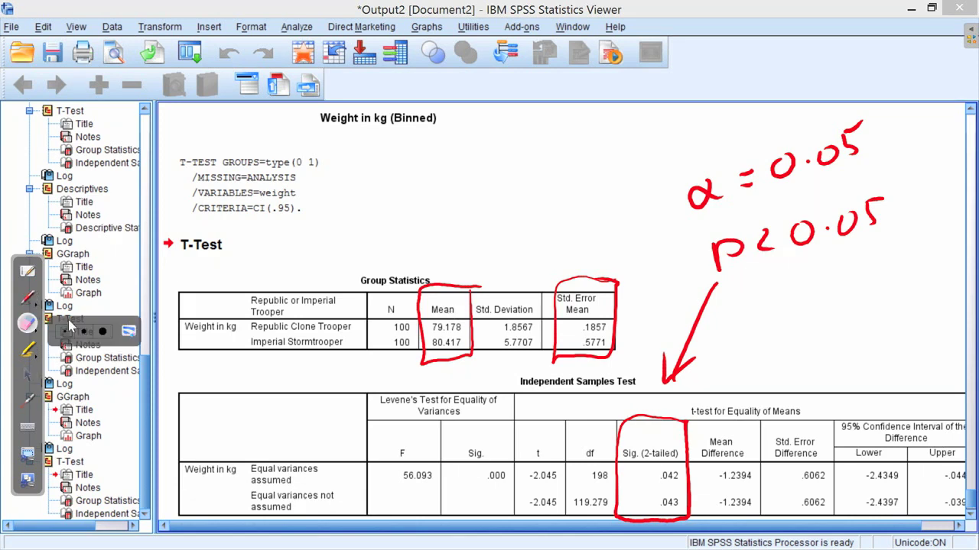
{"action": "left_click", "coordinate": [128, 331]}
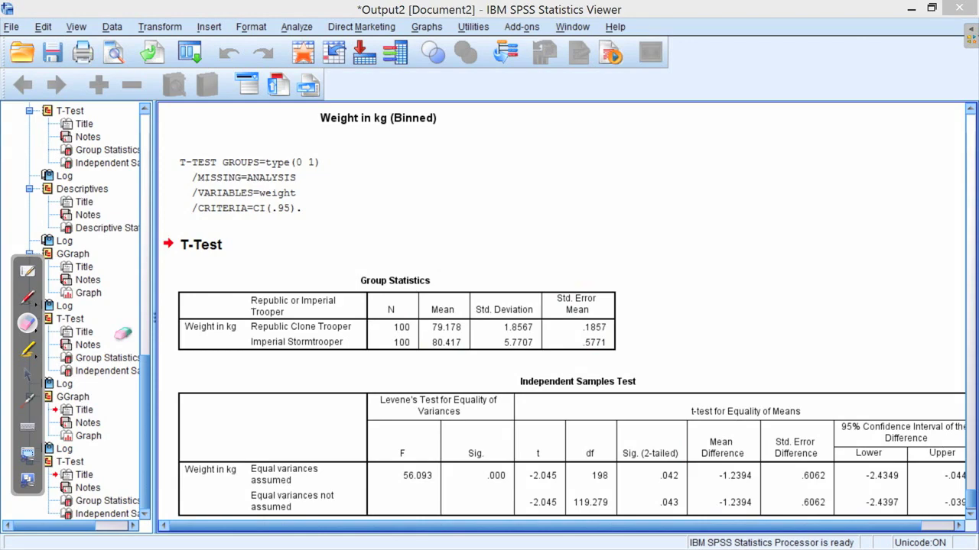
{"action": "left_click", "coordinate": [969, 35]}
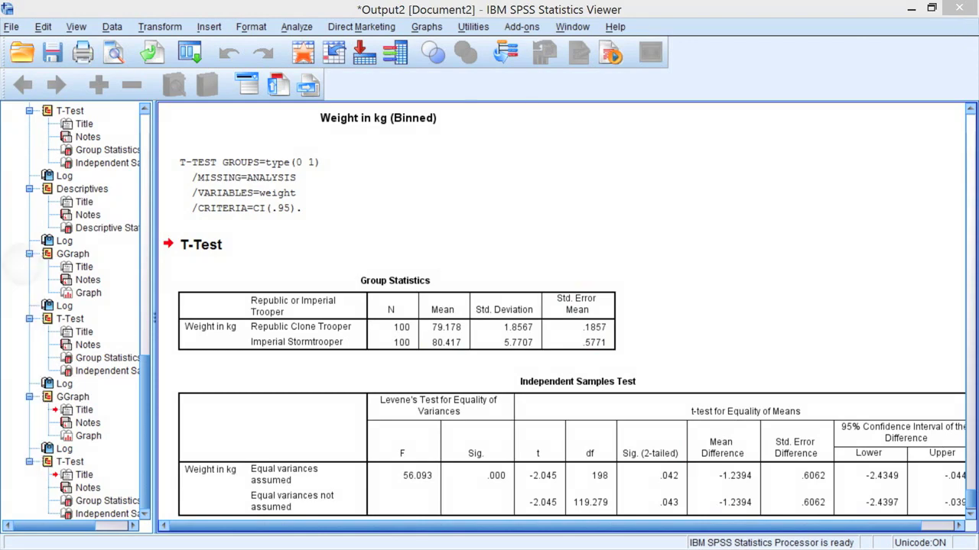